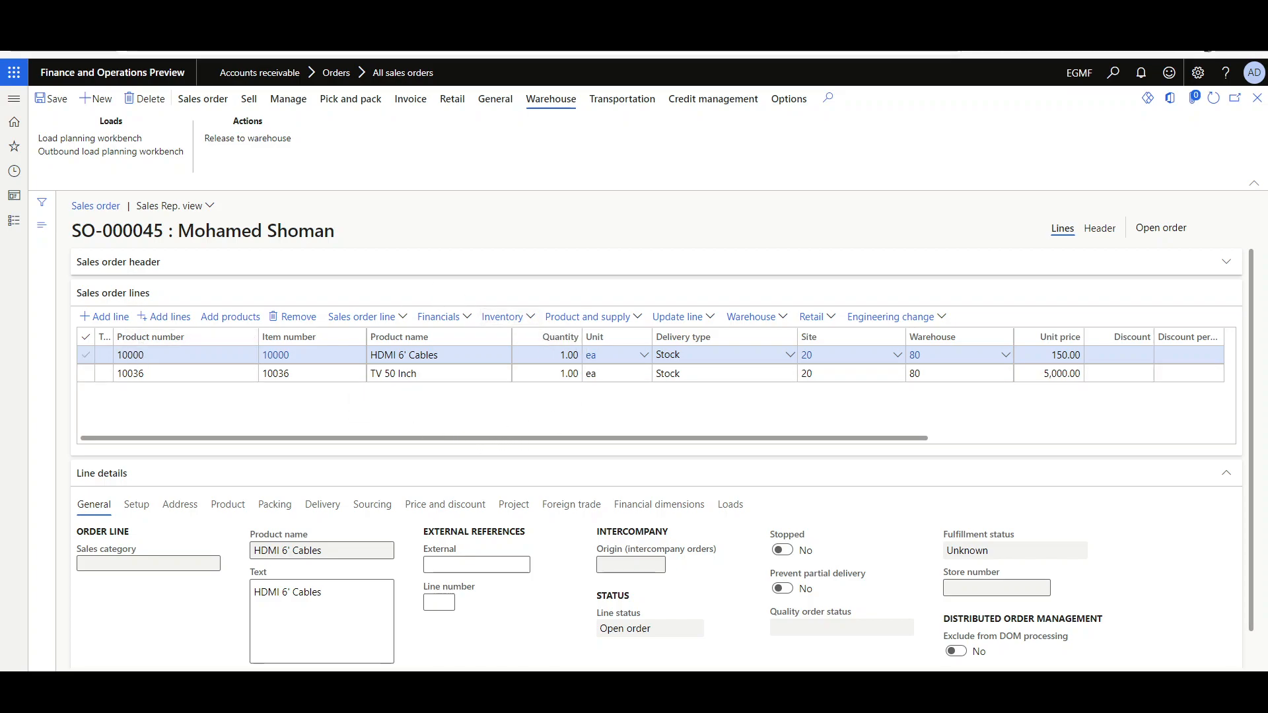
Examine the inventory reservation of the HDMI 6' Cables line on the sales order
left_click(135, 354)
left_click(504, 321)
left_click(502, 361)
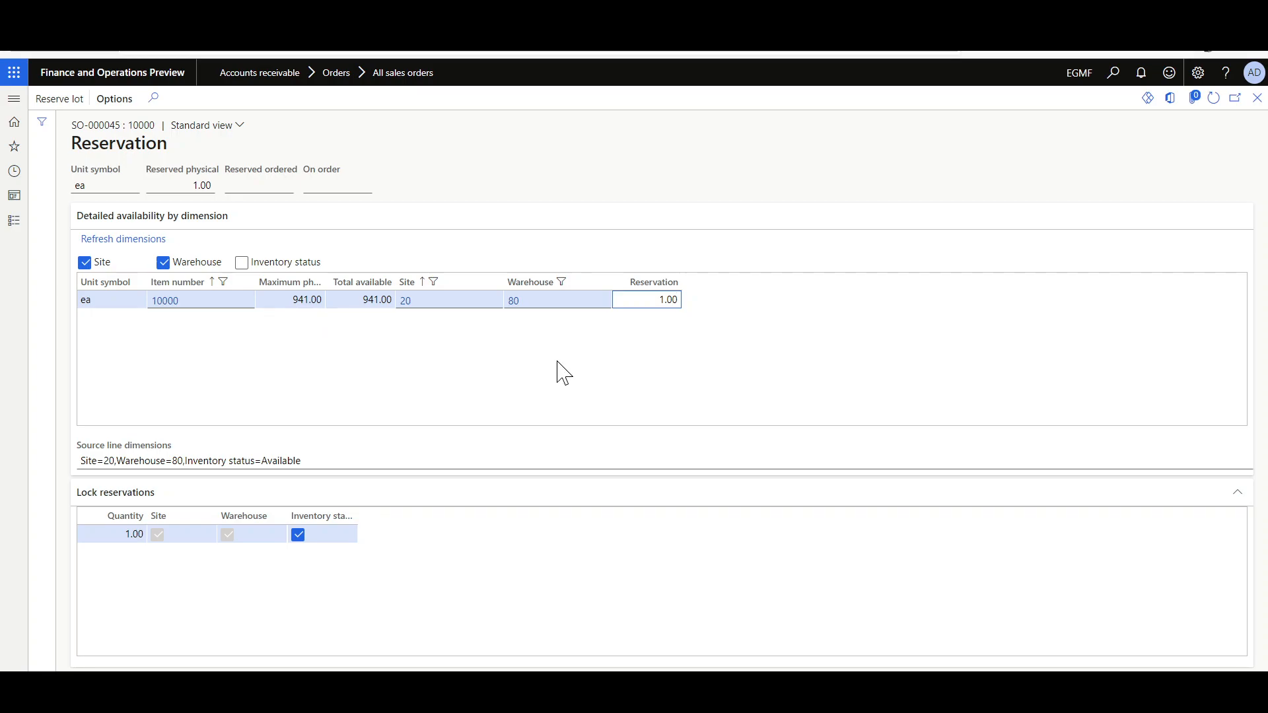
key("Escape")
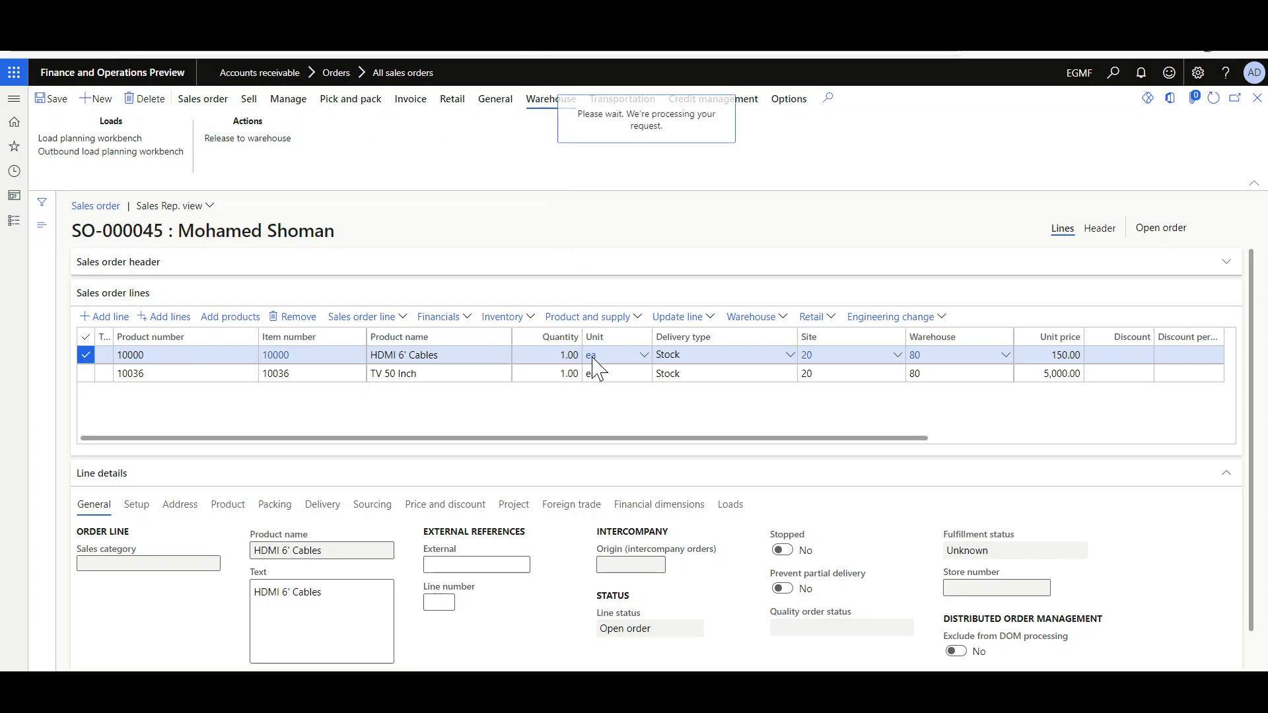
Add the first HDMI 6' Cables line and the whole Adventure Works order to the release list, and release them to the warehouse
left_click(136, 284)
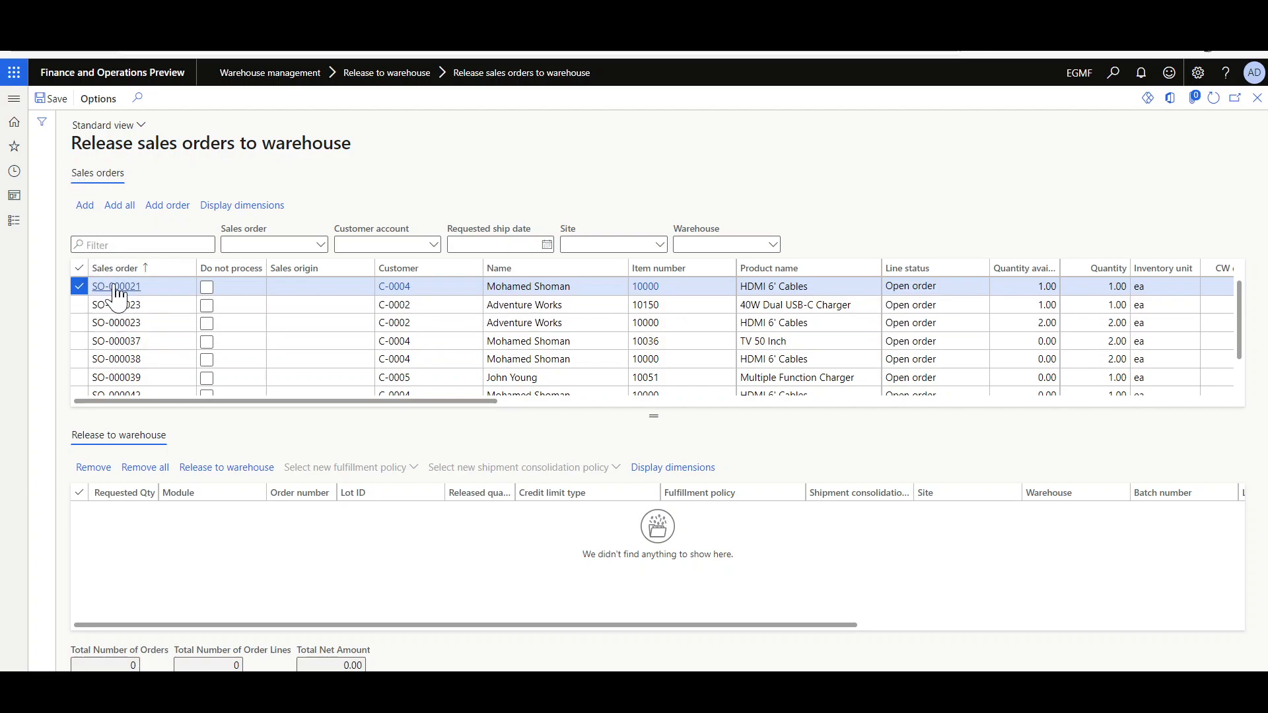
left_click(84, 206)
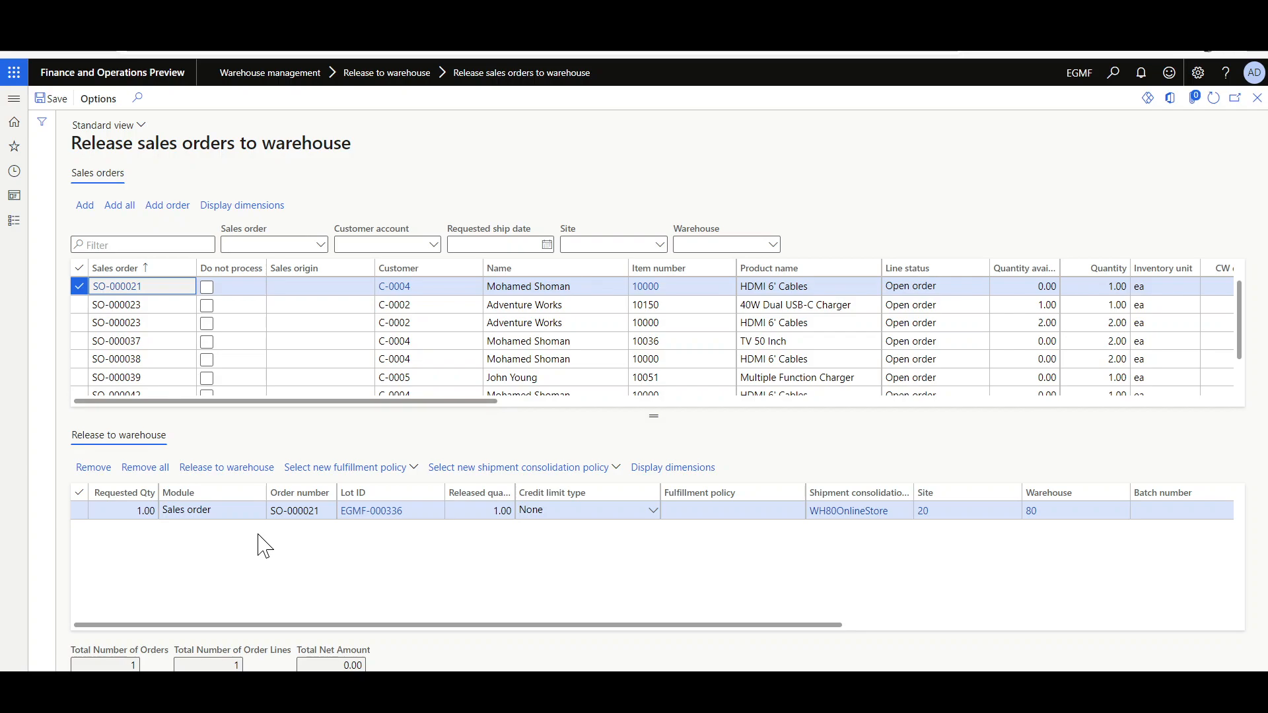
left_click(115, 305)
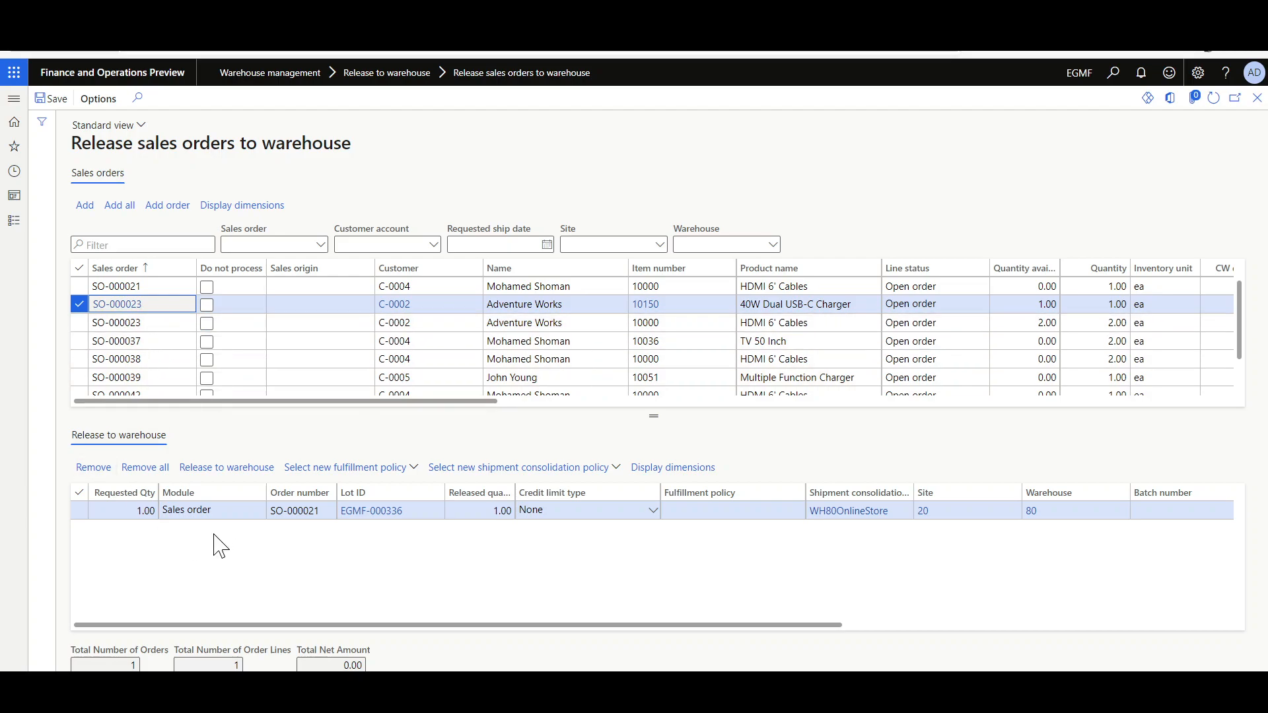
left_click(168, 207)
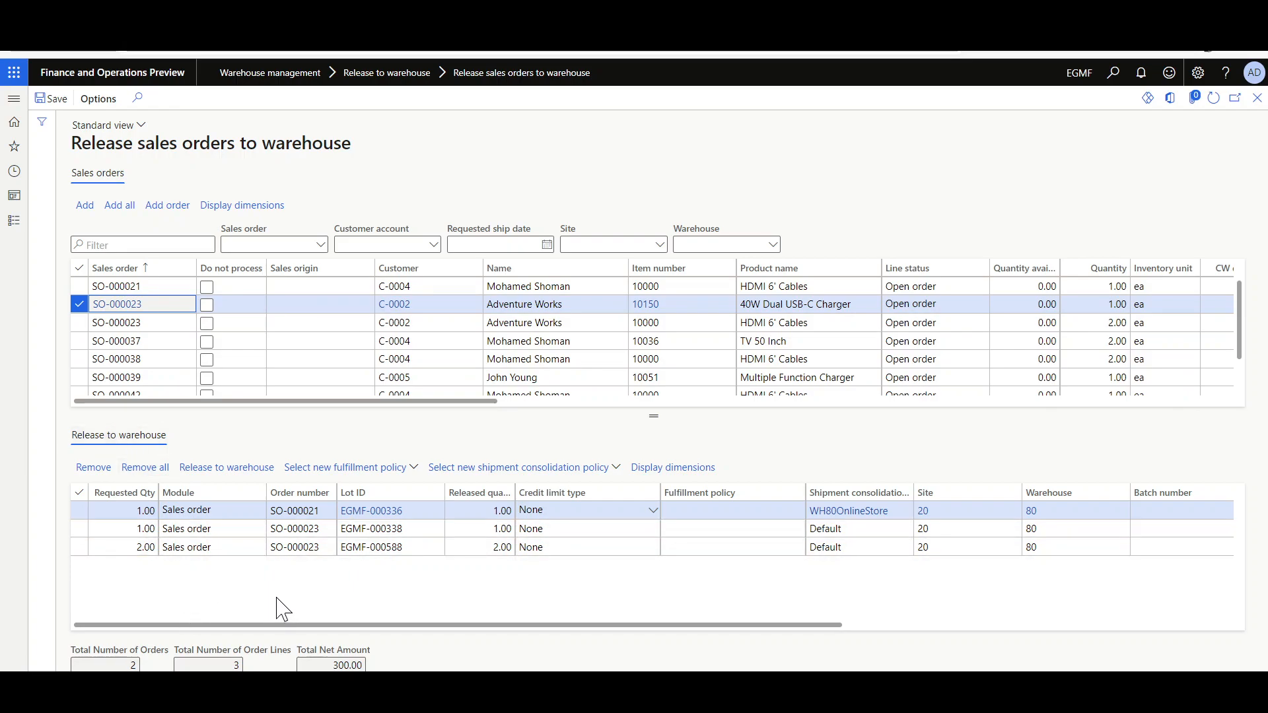
left_click(227, 475)
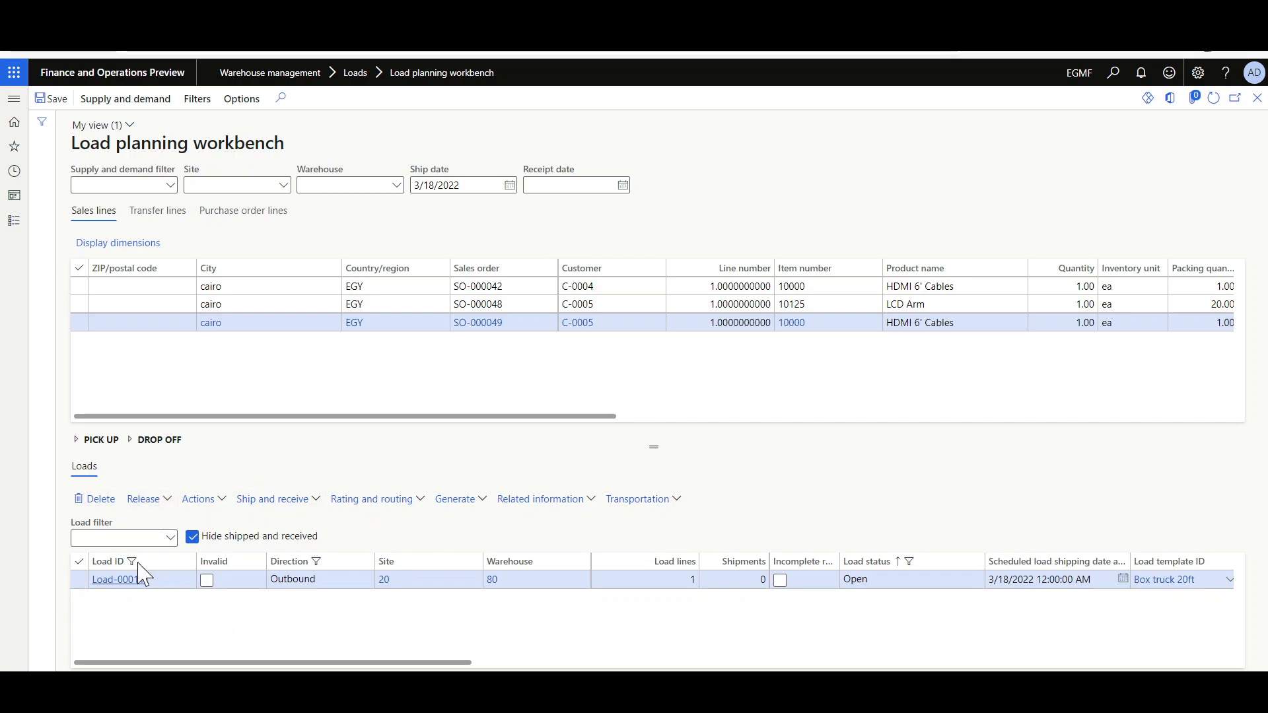
Release the open outbound load Load-000111 to the warehouse without batch processing
left_click(80, 580)
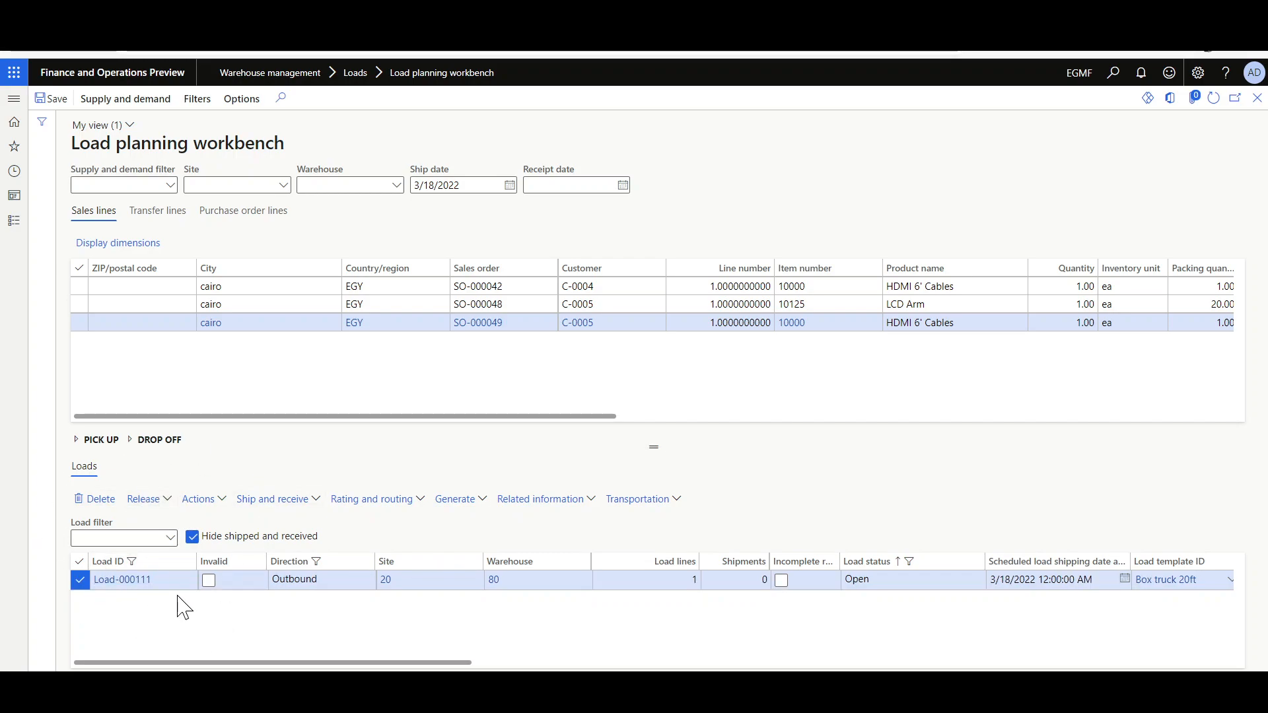
left_click(164, 503)
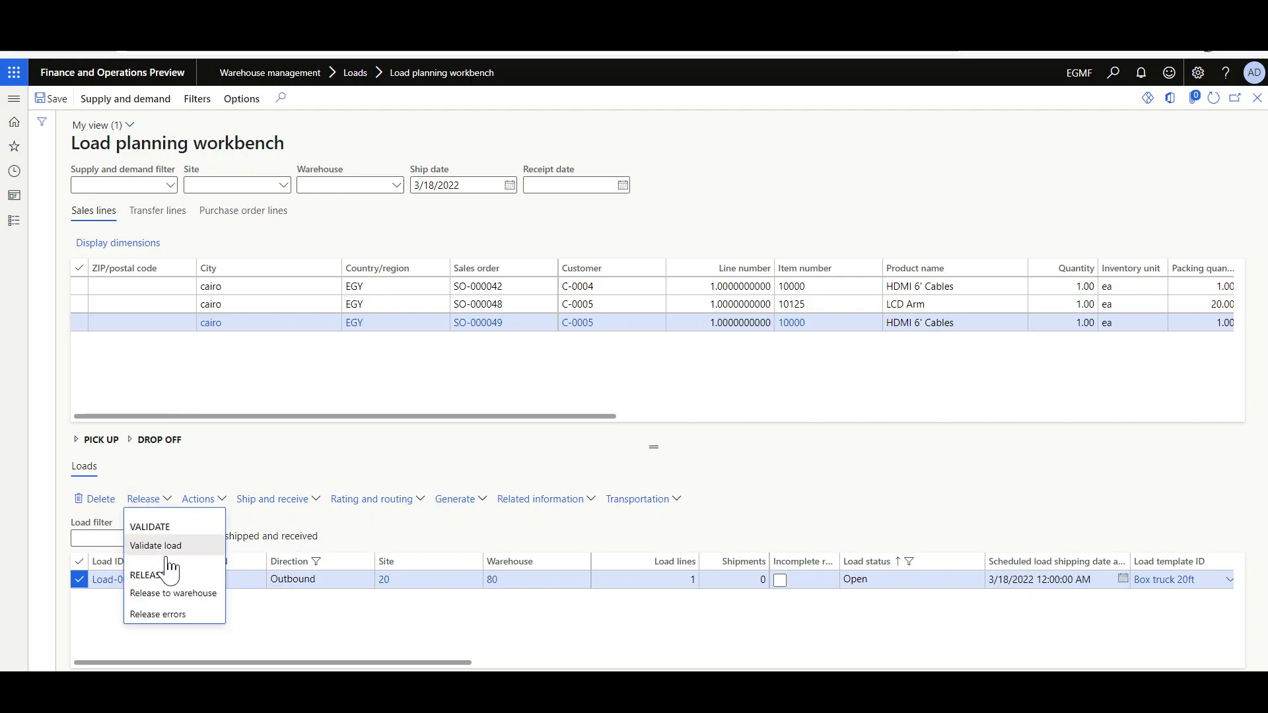
left_click(173, 594)
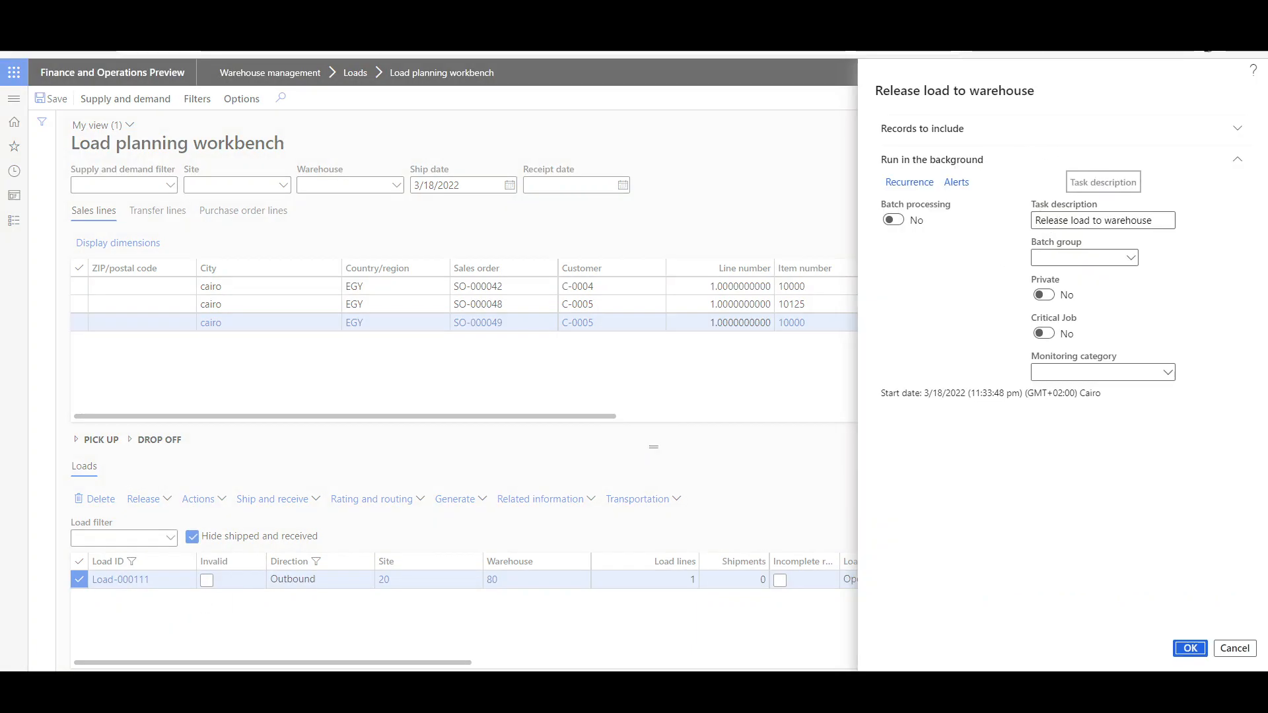
left_click(1189, 649)
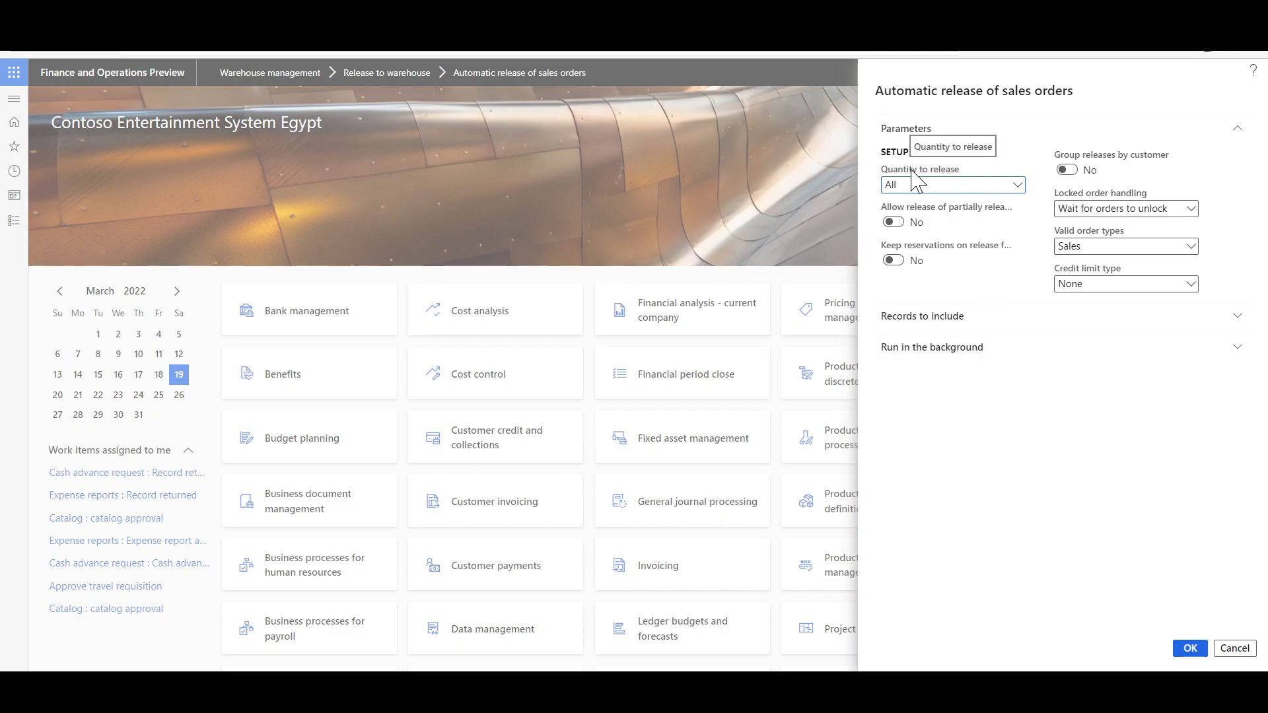
Check the Quantity to release options, and turn on reserving when orders are released by a batch job for warehouse 80
left_click(1016, 187)
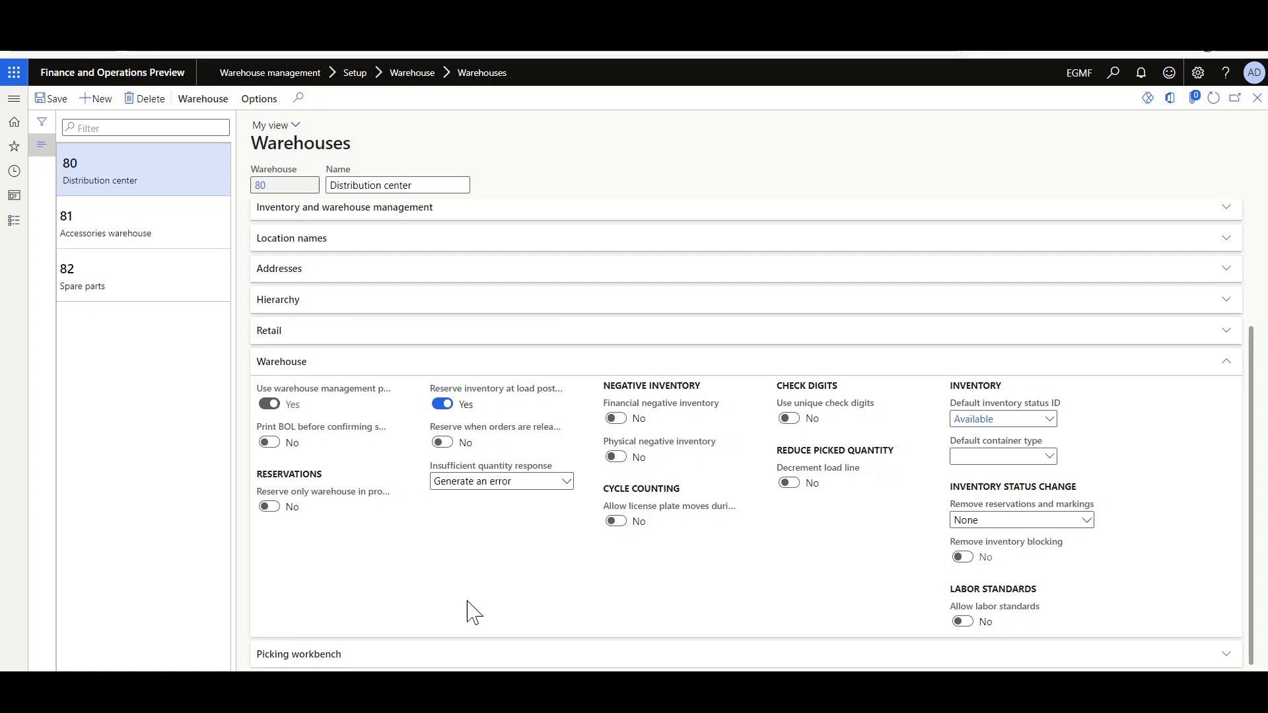
mouse_move(470, 437)
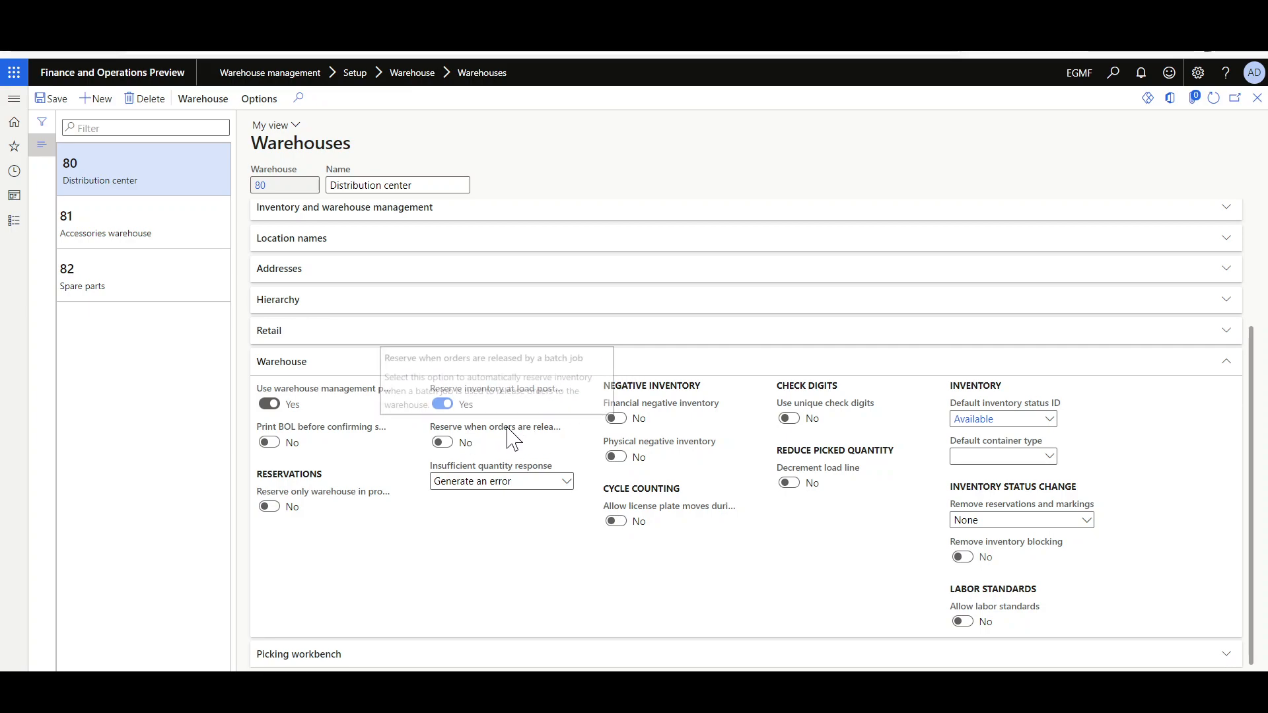
left_click(442, 442)
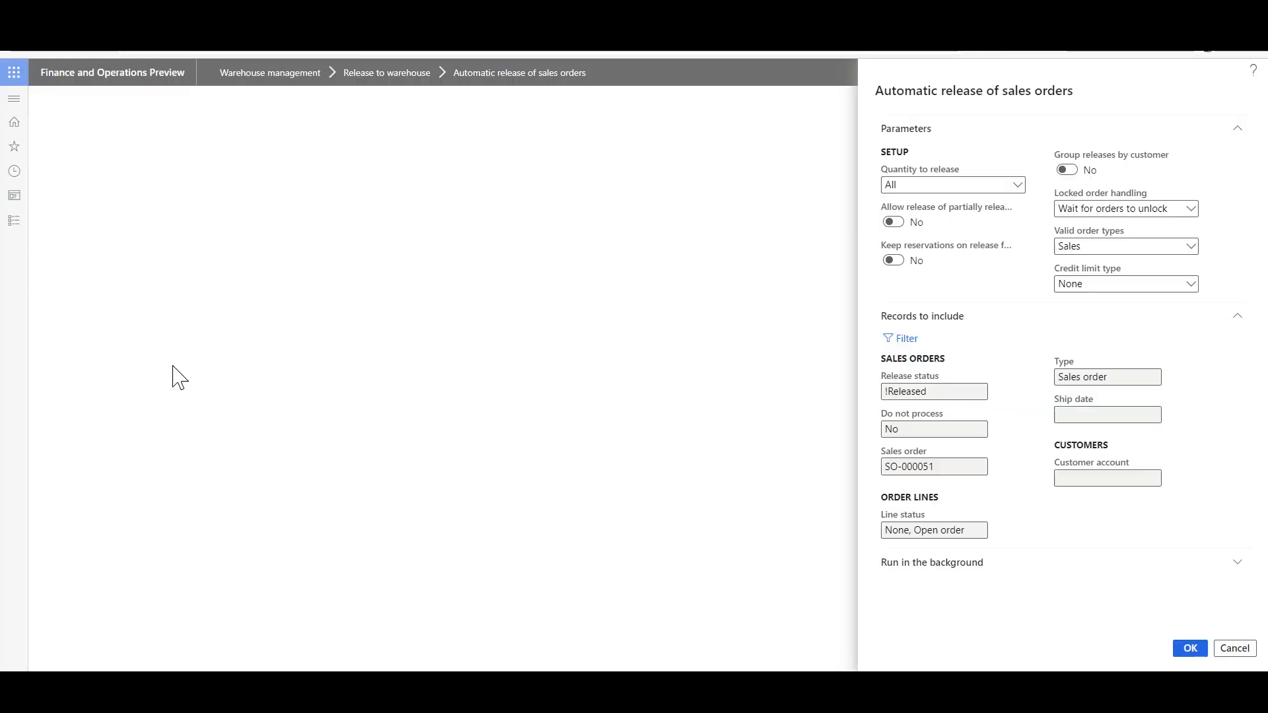
For automatic release, allow partially released orders, keep reservations on release failure, and group releases by customer
mouse_move(925, 216)
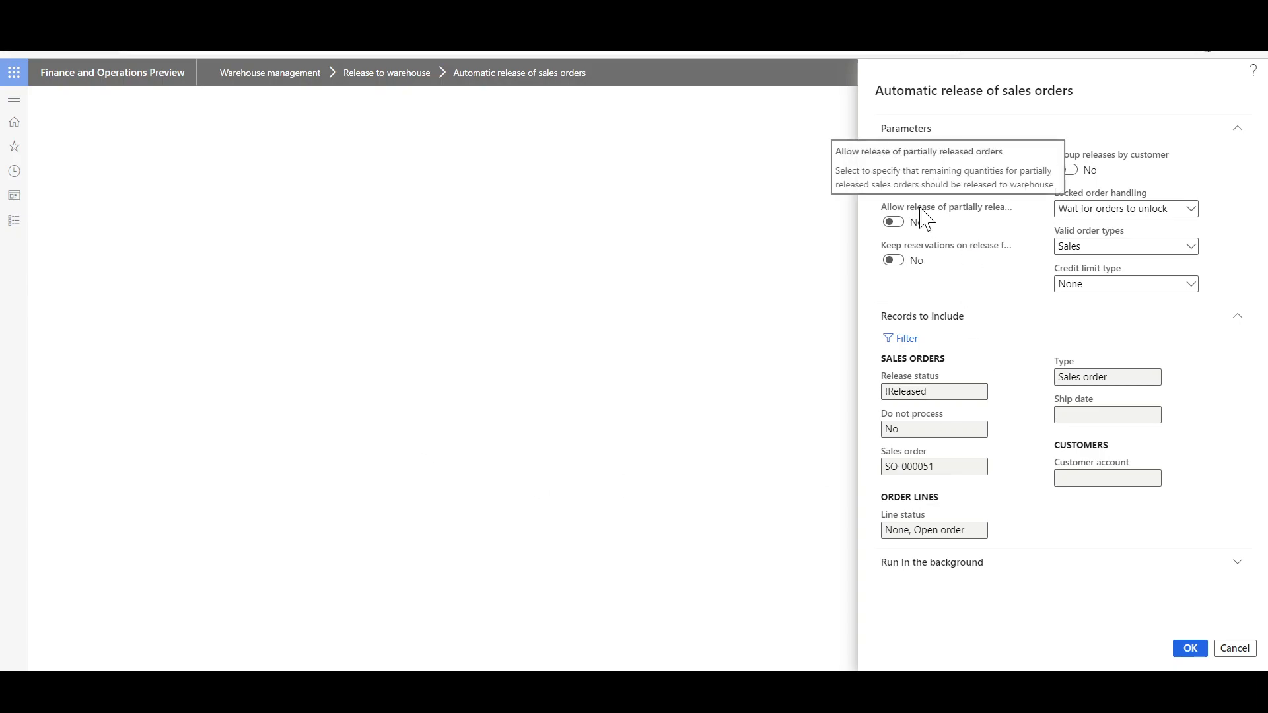
left_click(893, 222)
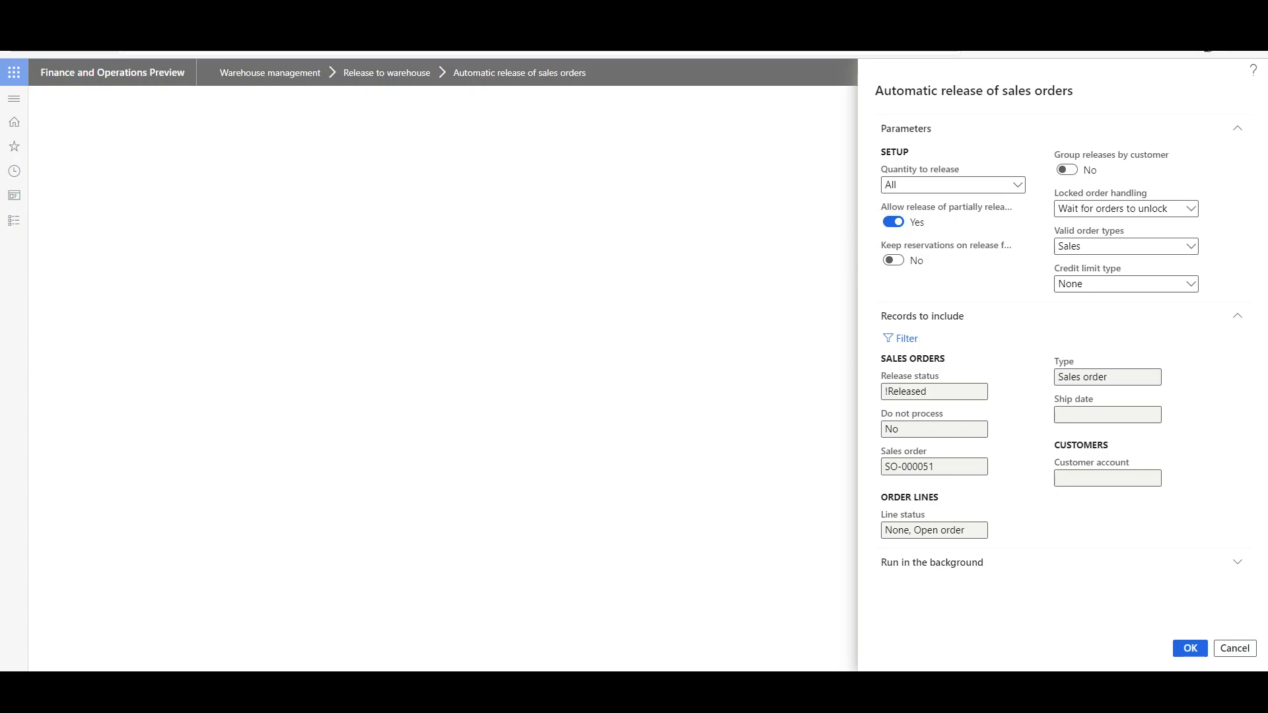
mouse_move(928, 244)
left_click(894, 260)
mouse_move(1100, 159)
mouse_move(1108, 156)
left_click(1067, 170)
Review the automatic release options for locked order handling, valid order types and credit limit type
mouse_move(1078, 198)
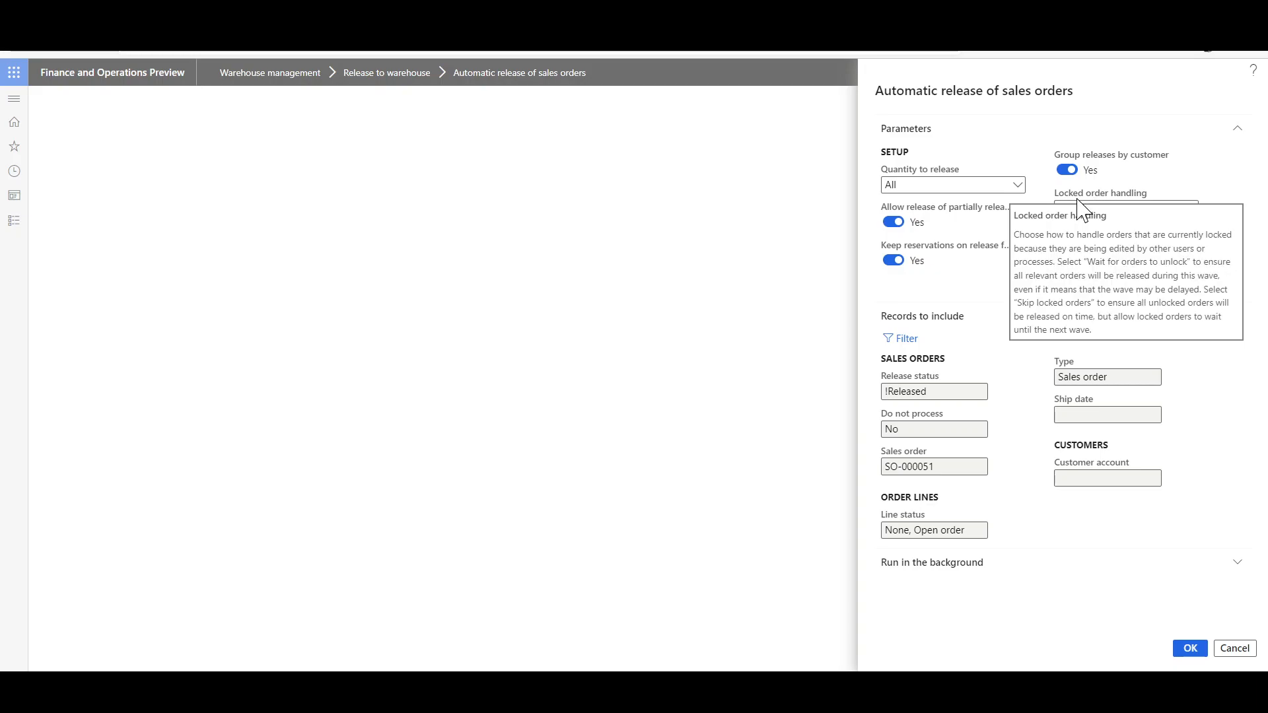
left_click(1192, 209)
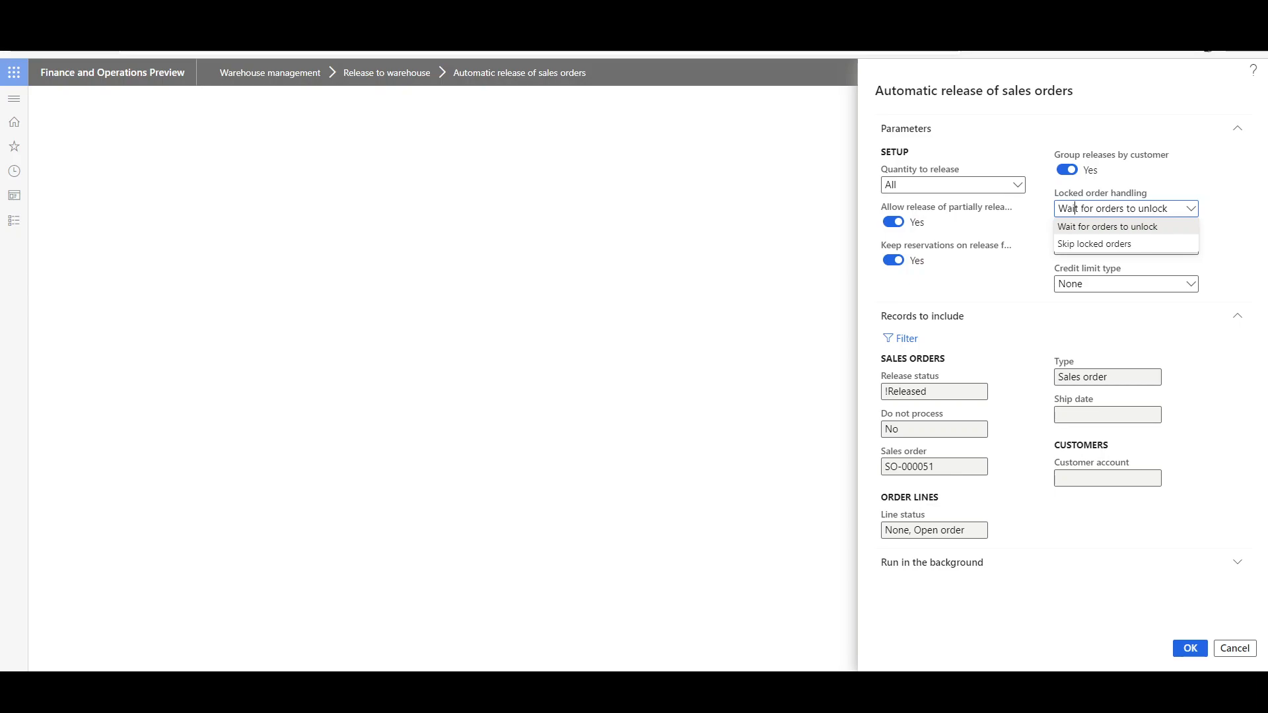
left_click(1032, 229)
left_click(1190, 246)
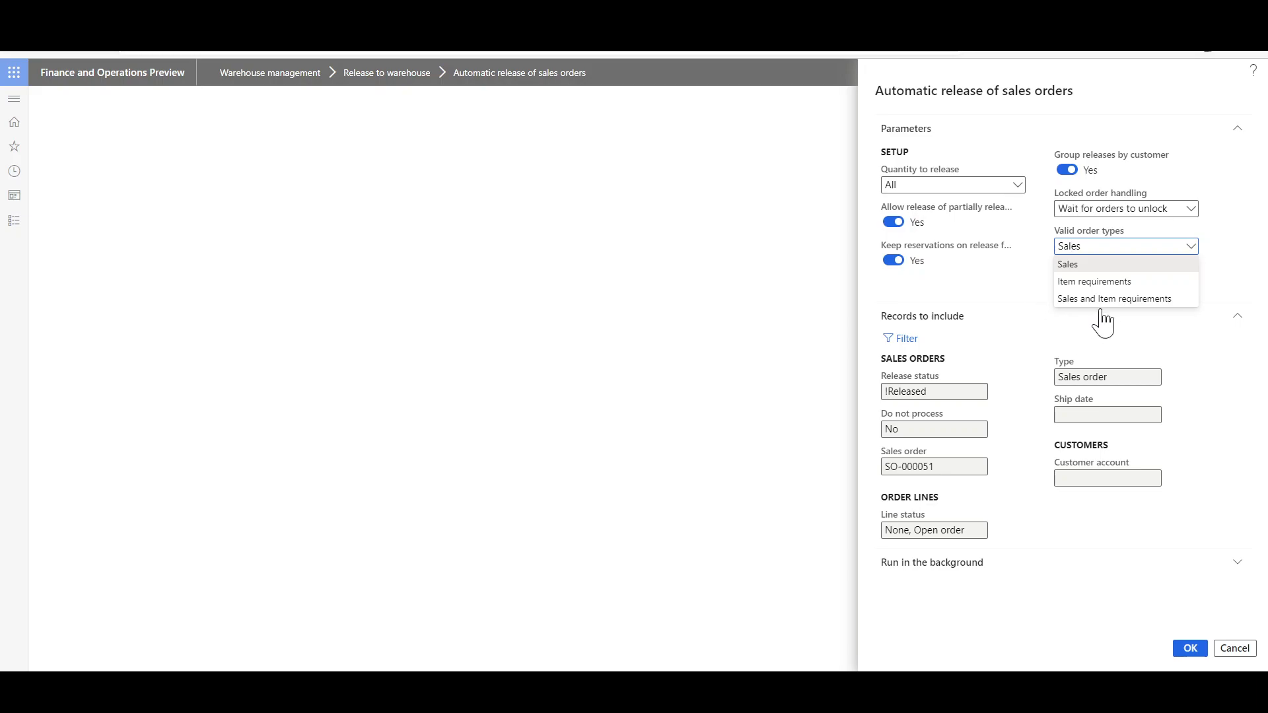
left_click(1057, 263)
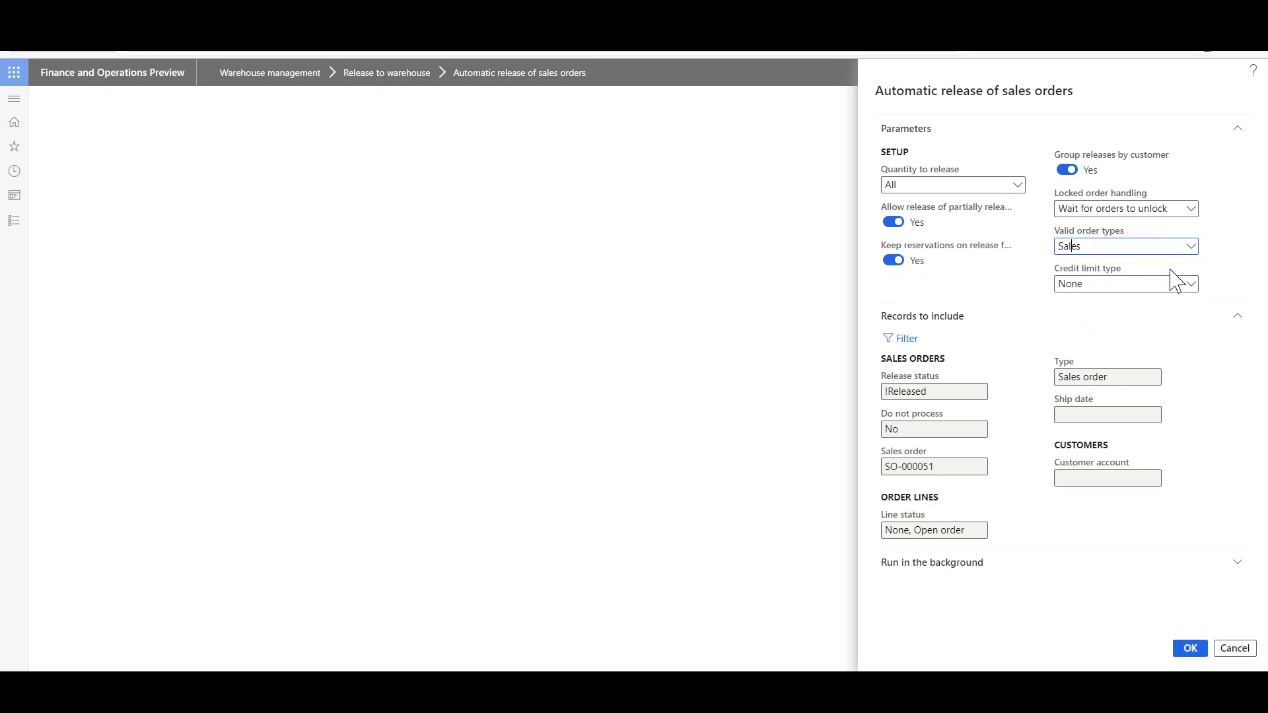
left_click(1192, 284)
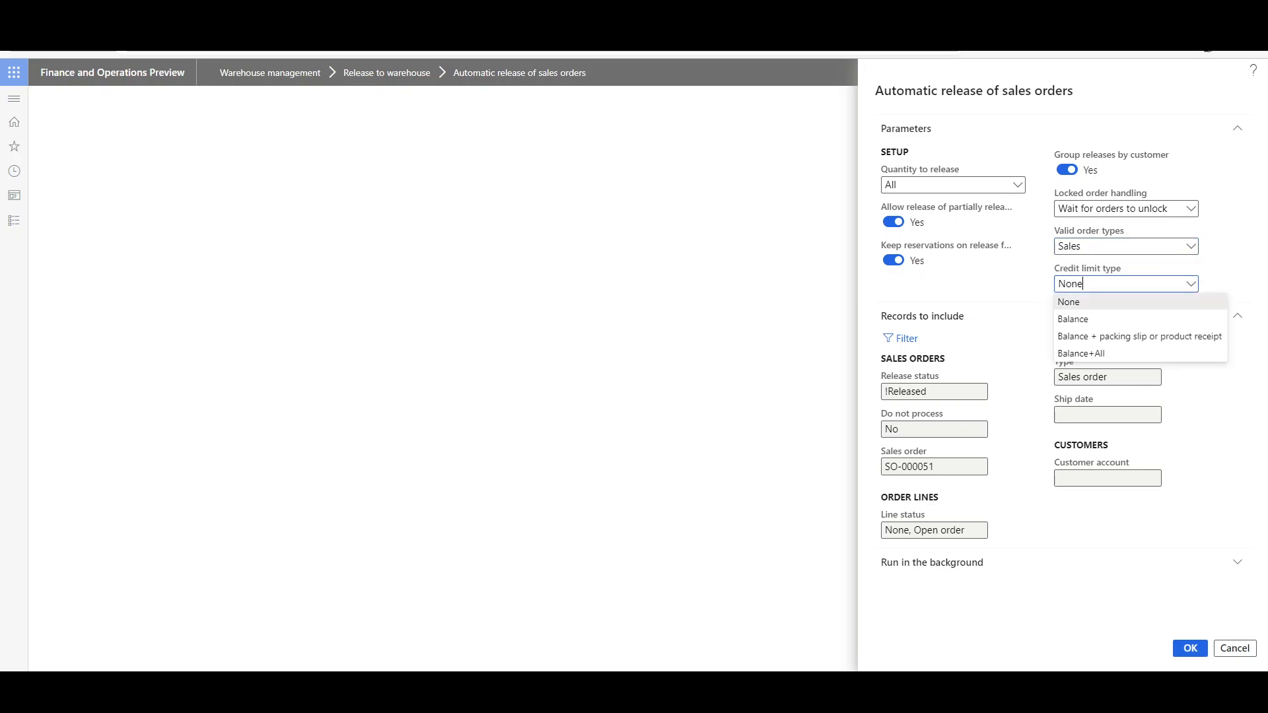
left_click(1021, 283)
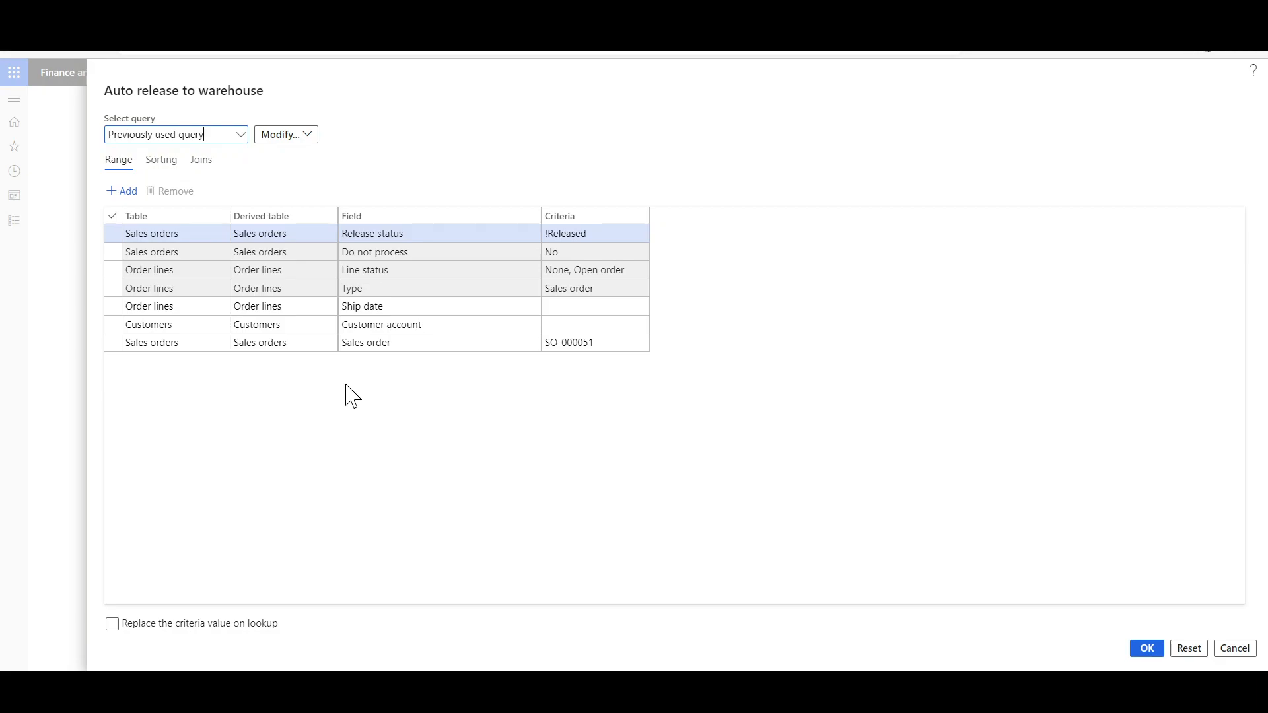
Accept the release query criteria and open the recurrence settings for the background batch job
left_click(1146, 647)
left_click(953, 564)
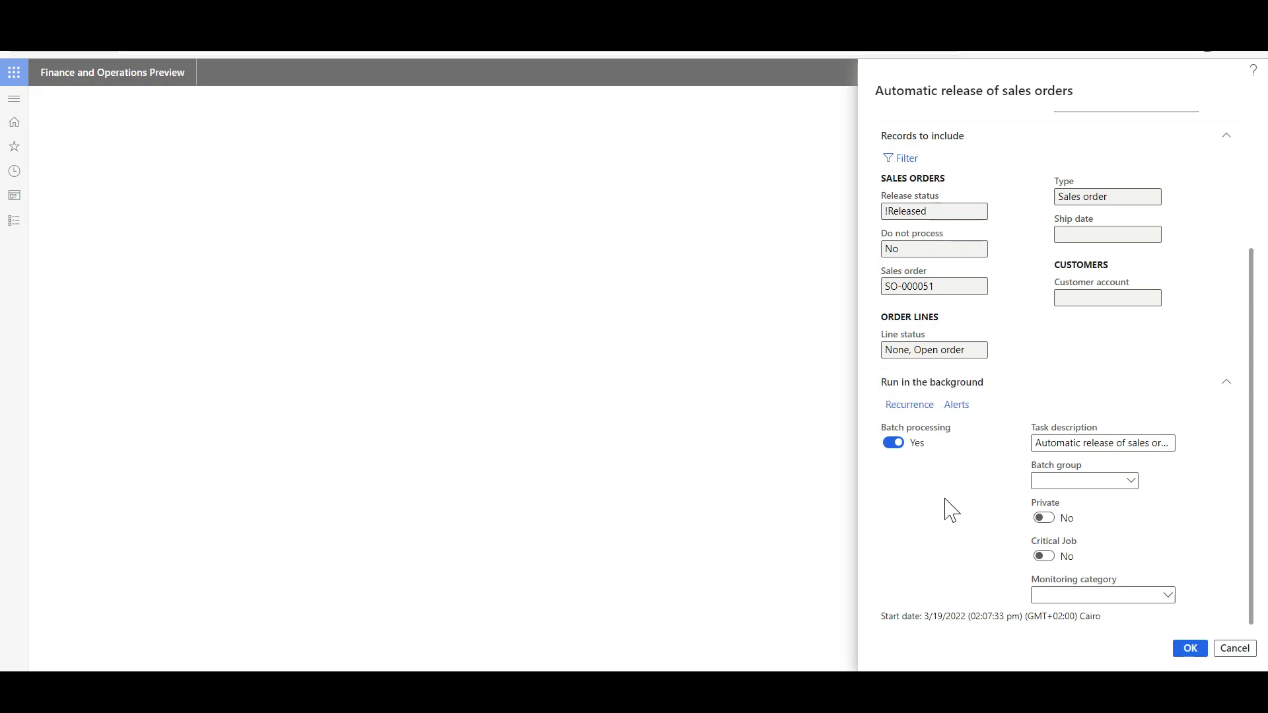
left_click(914, 417)
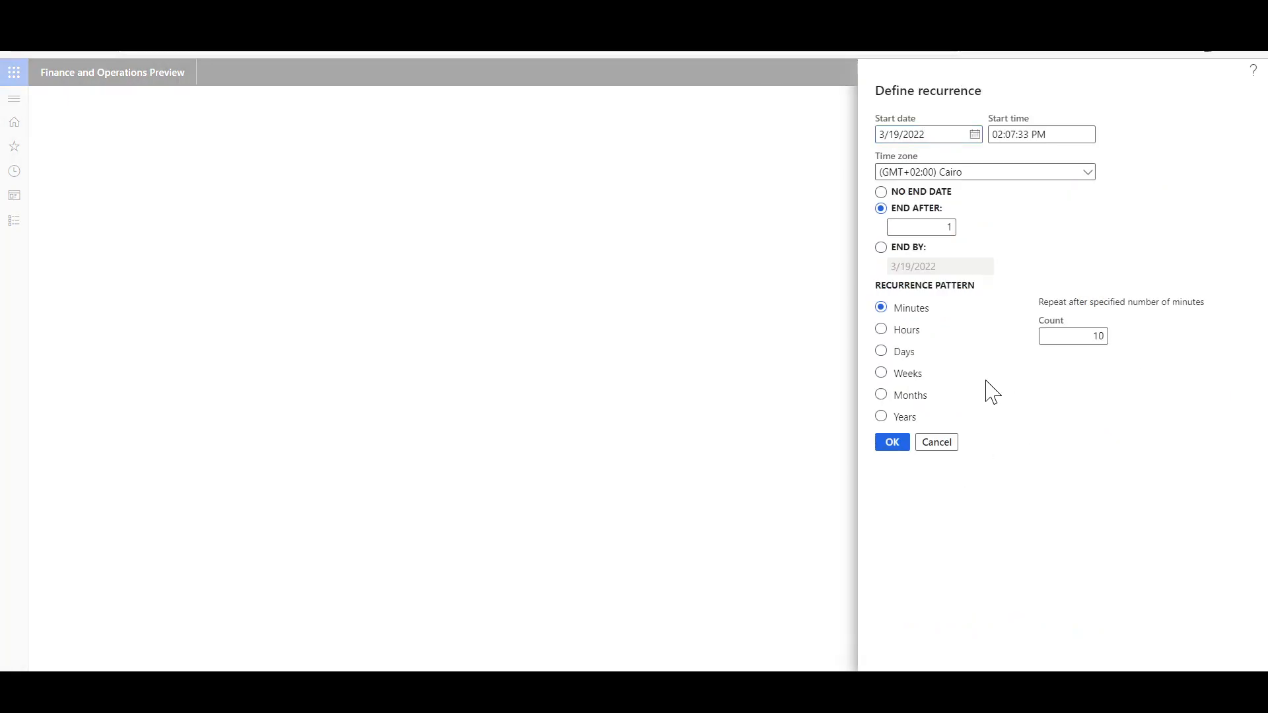
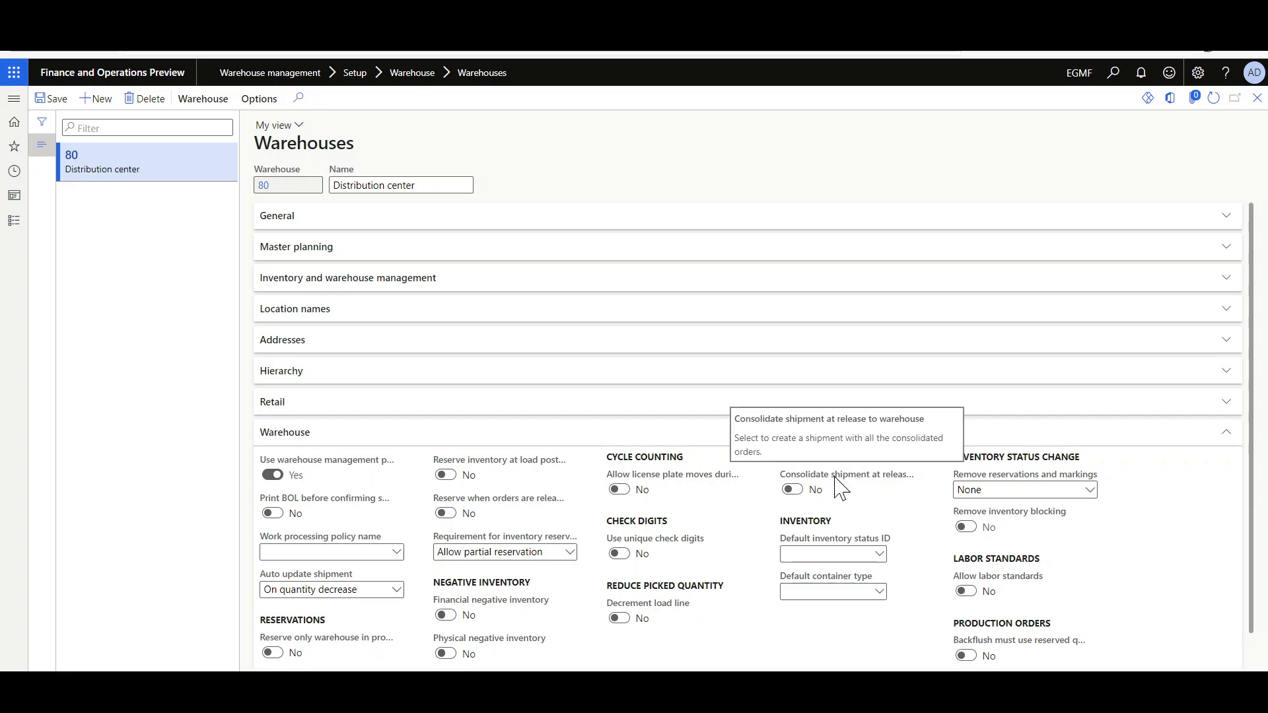
Turn on consolidating shipments at release to warehouse for warehouse 80, Distribution center
left_click(791, 489)
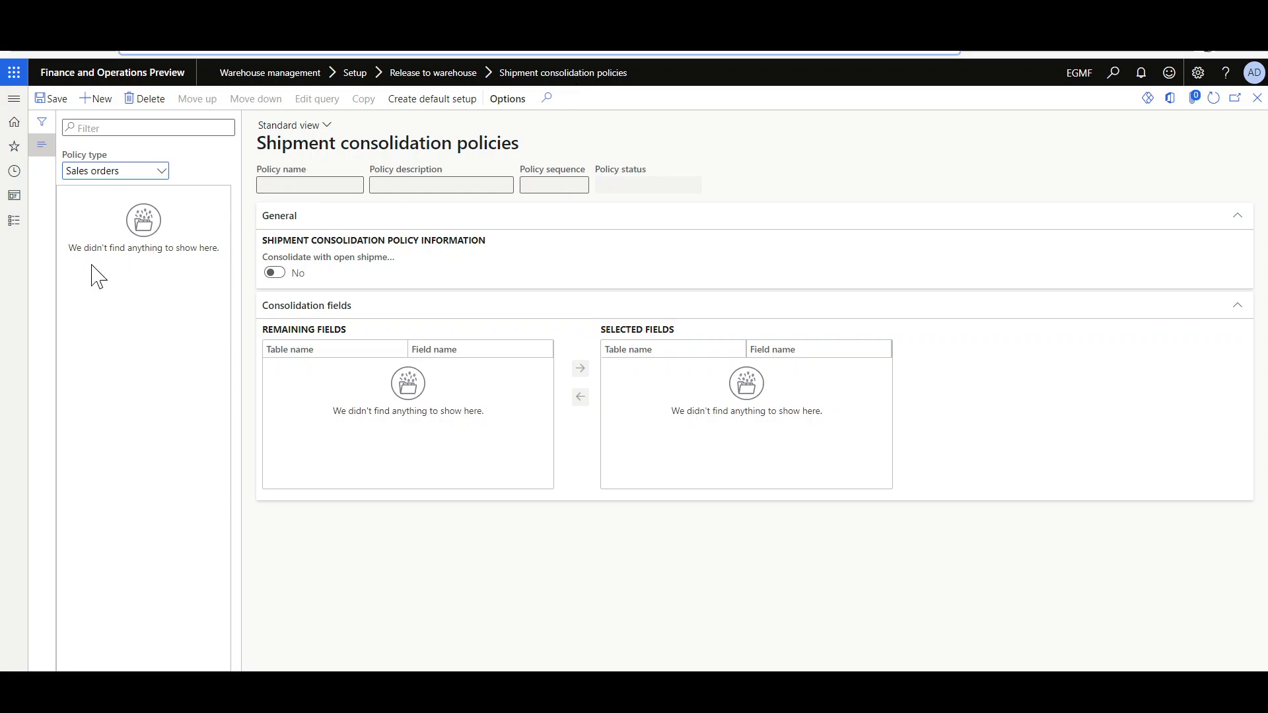
Check the available shipment consolidation policy types and create the default setup for Sales orders
left_click(161, 173)
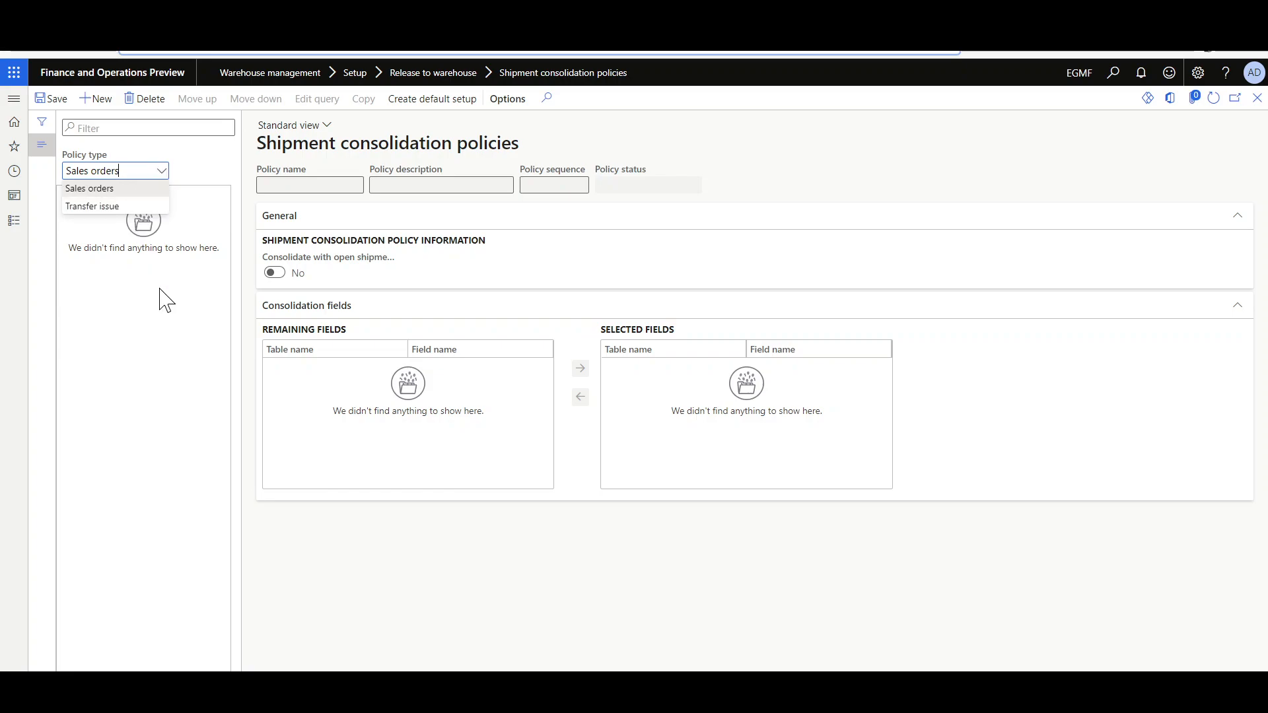
left_click(133, 312)
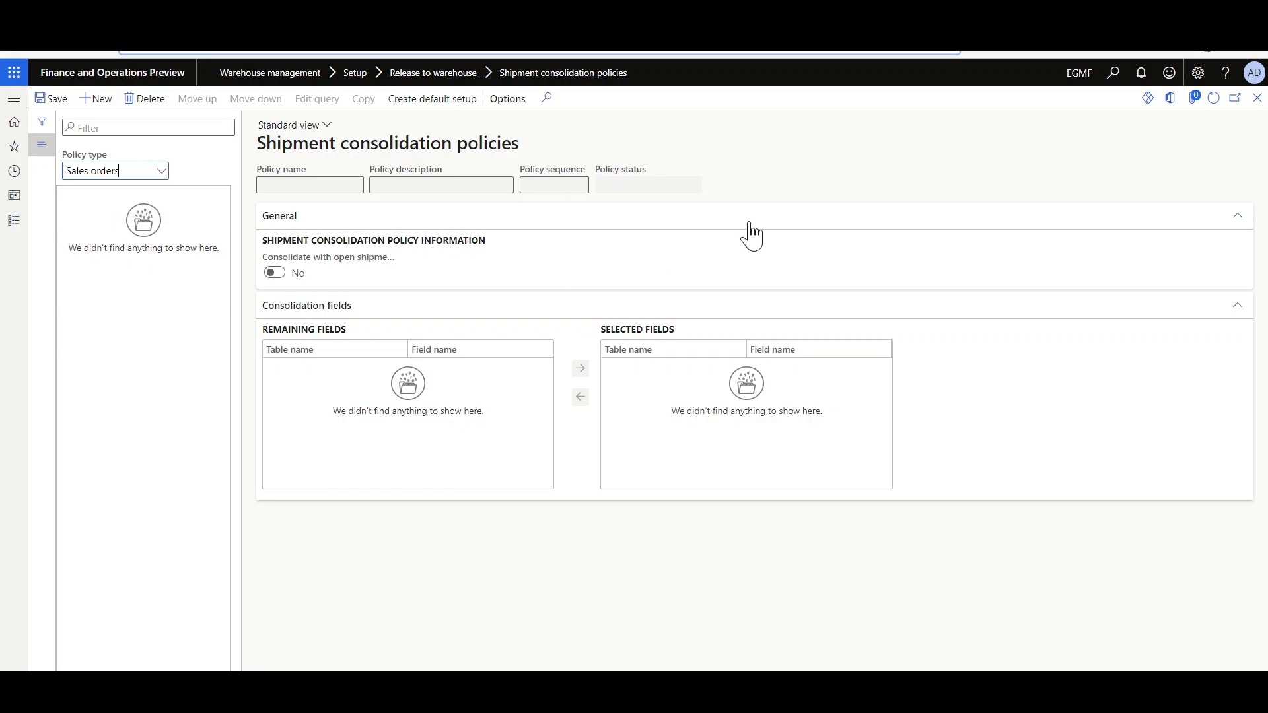
left_click(432, 98)
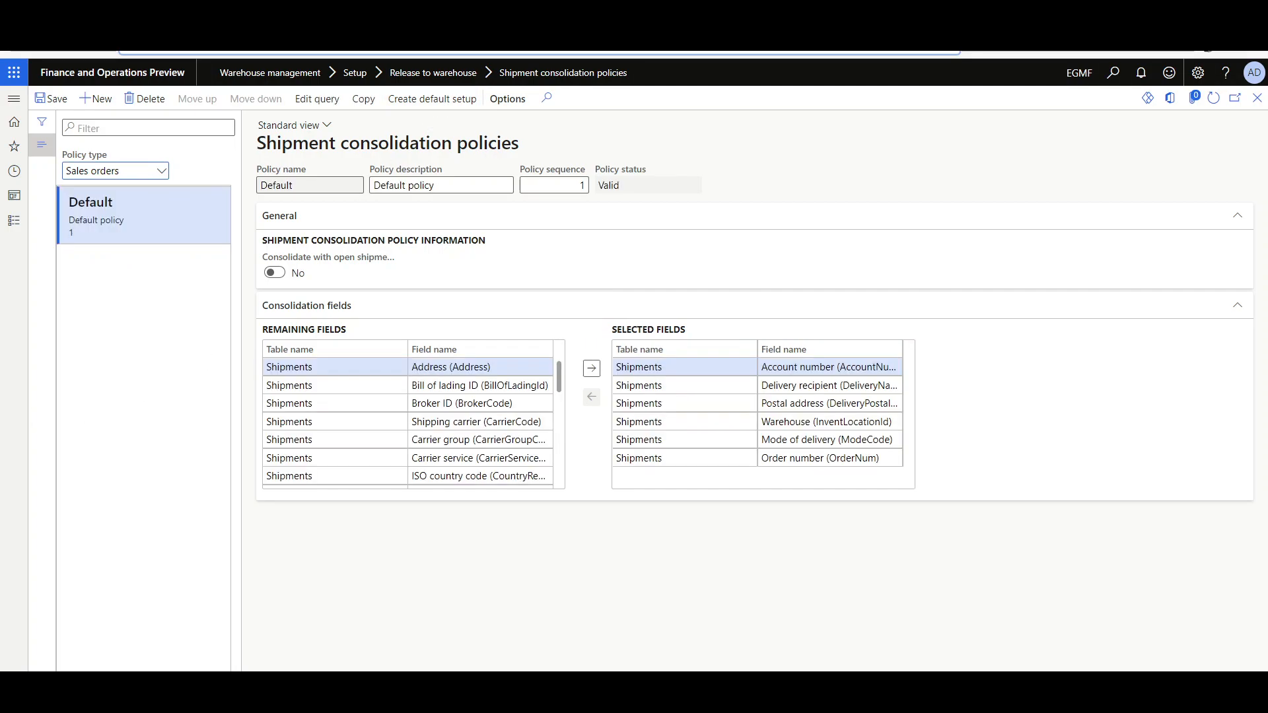
Create a sales order shipment consolidation policy with WH80OnlineStore as both name and description, and save it
left_click(119, 170)
left_click(97, 99)
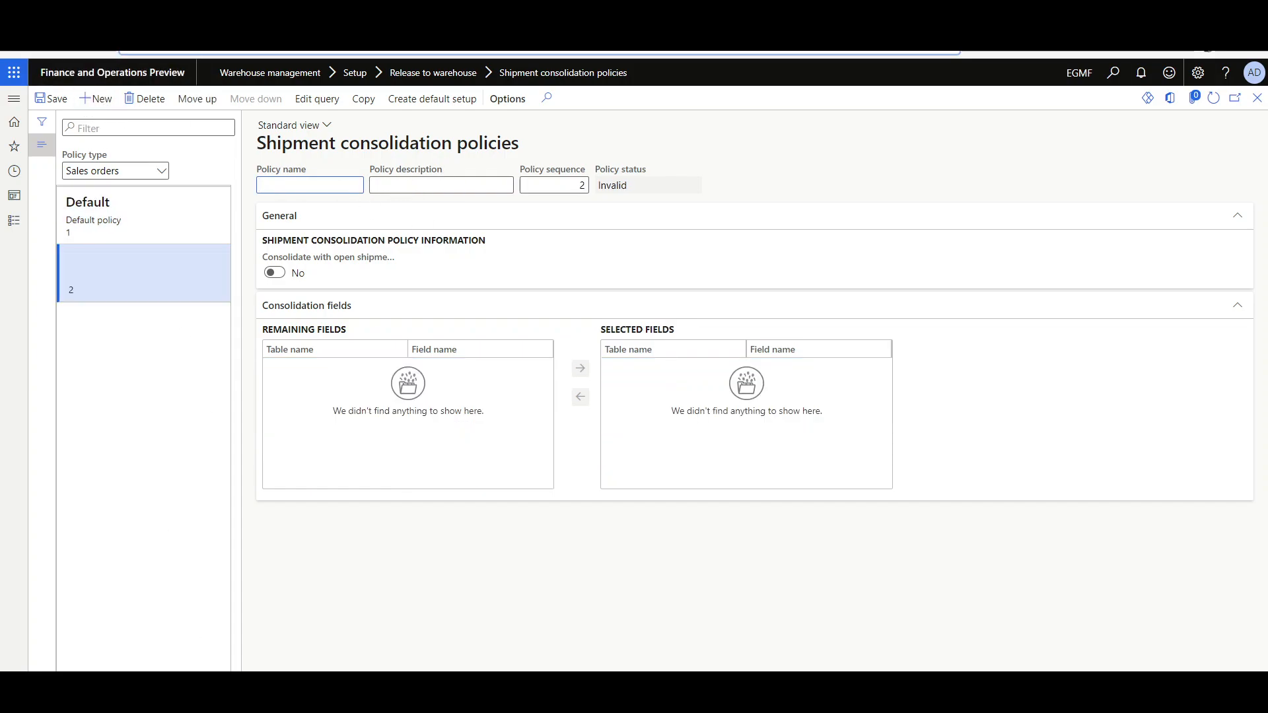
type("WH8")
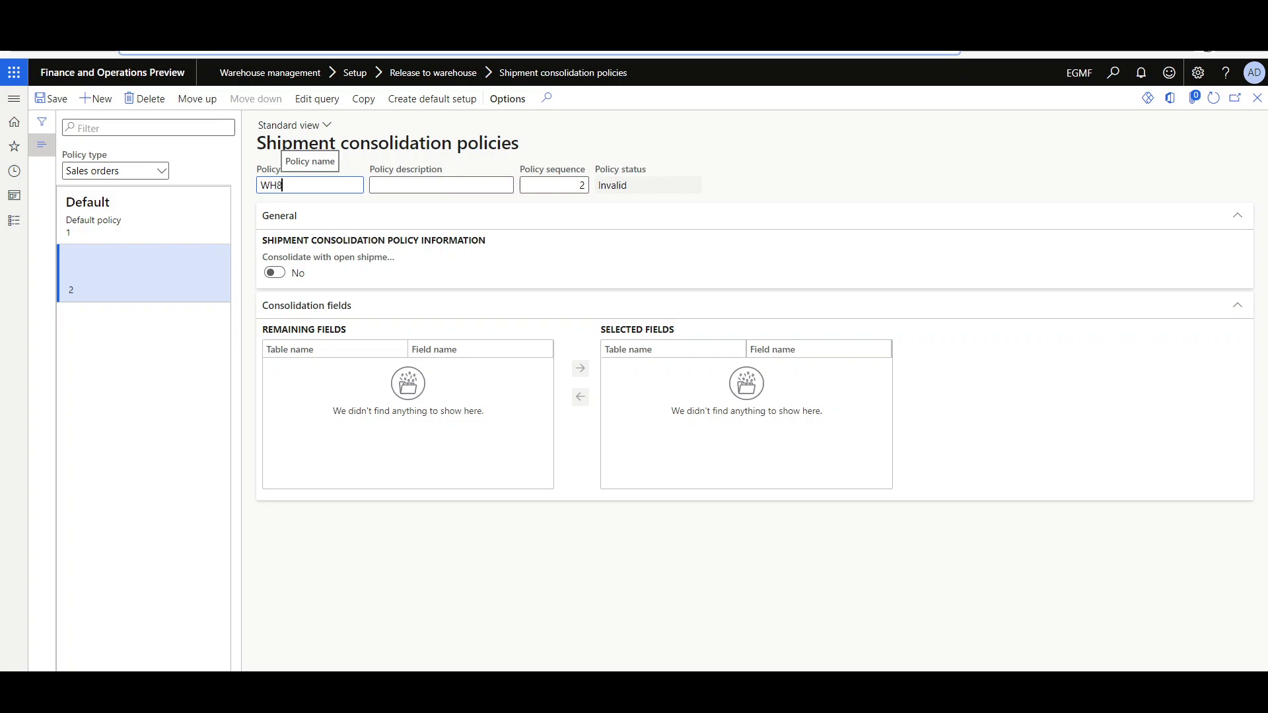
type("0OnlineStore")
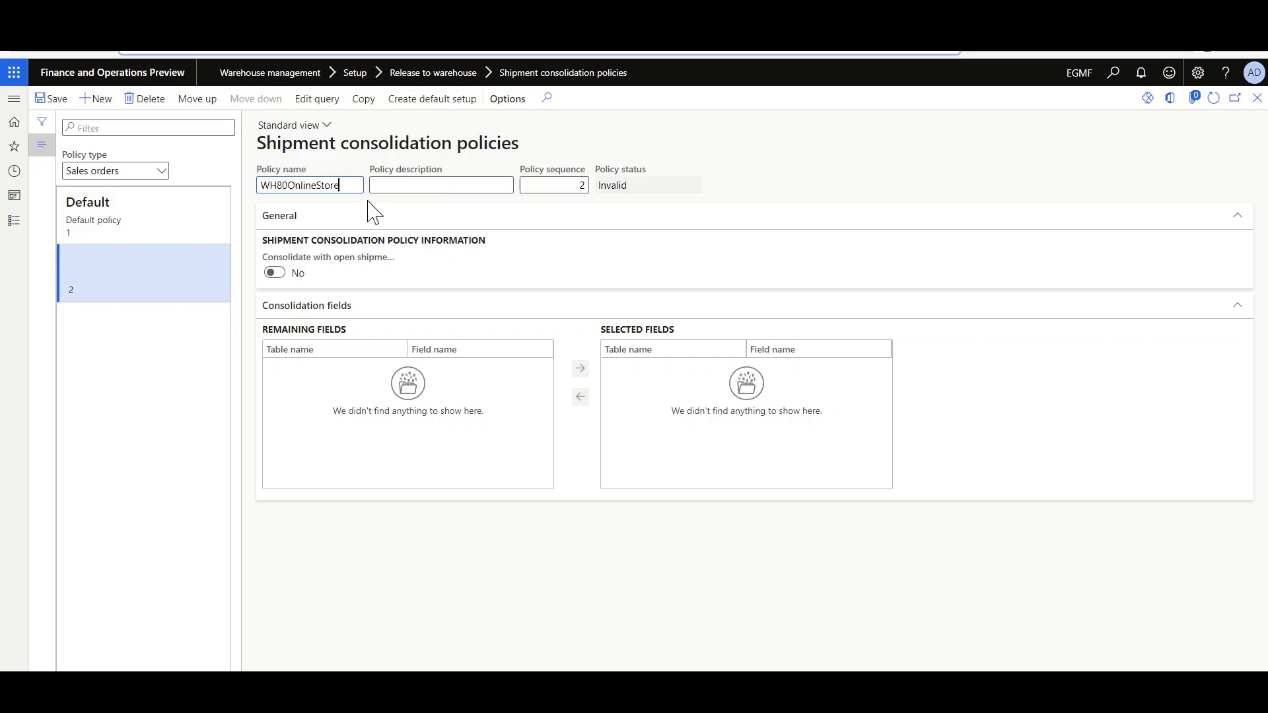
double_click(311, 186)
key("ctrl+c")
left_click(423, 185)
key("ctrl+v")
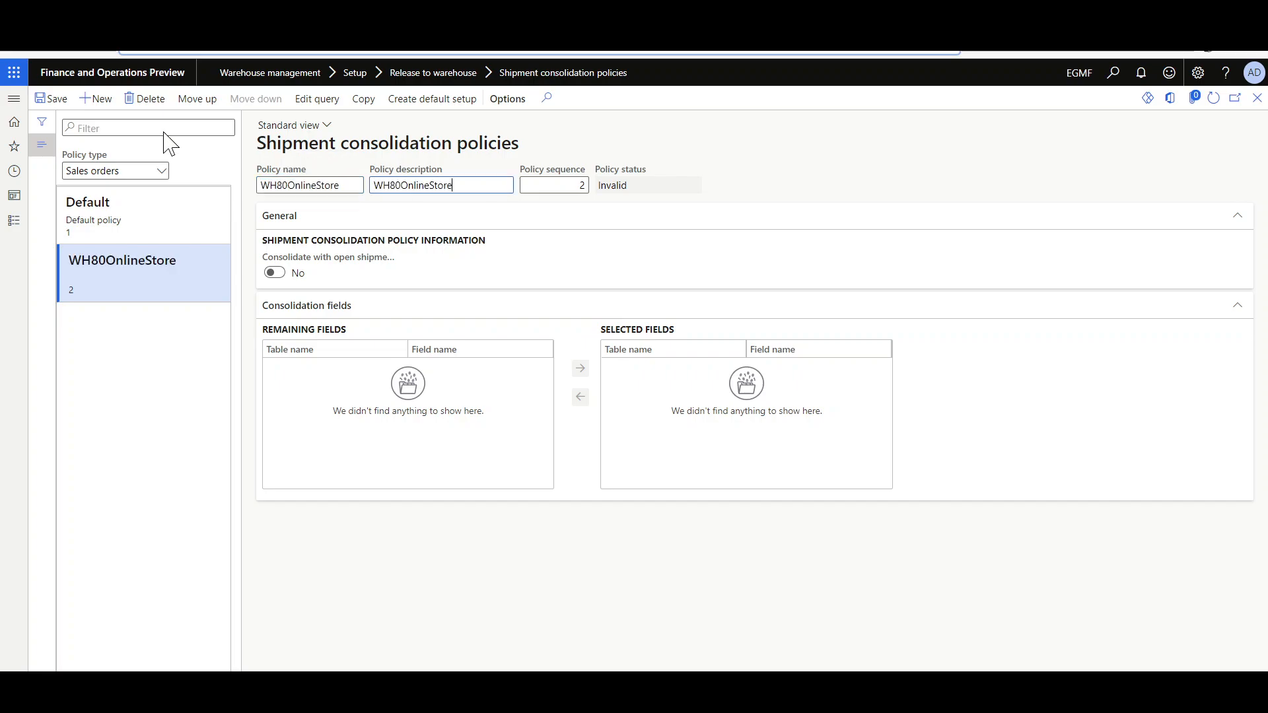
left_click(55, 103)
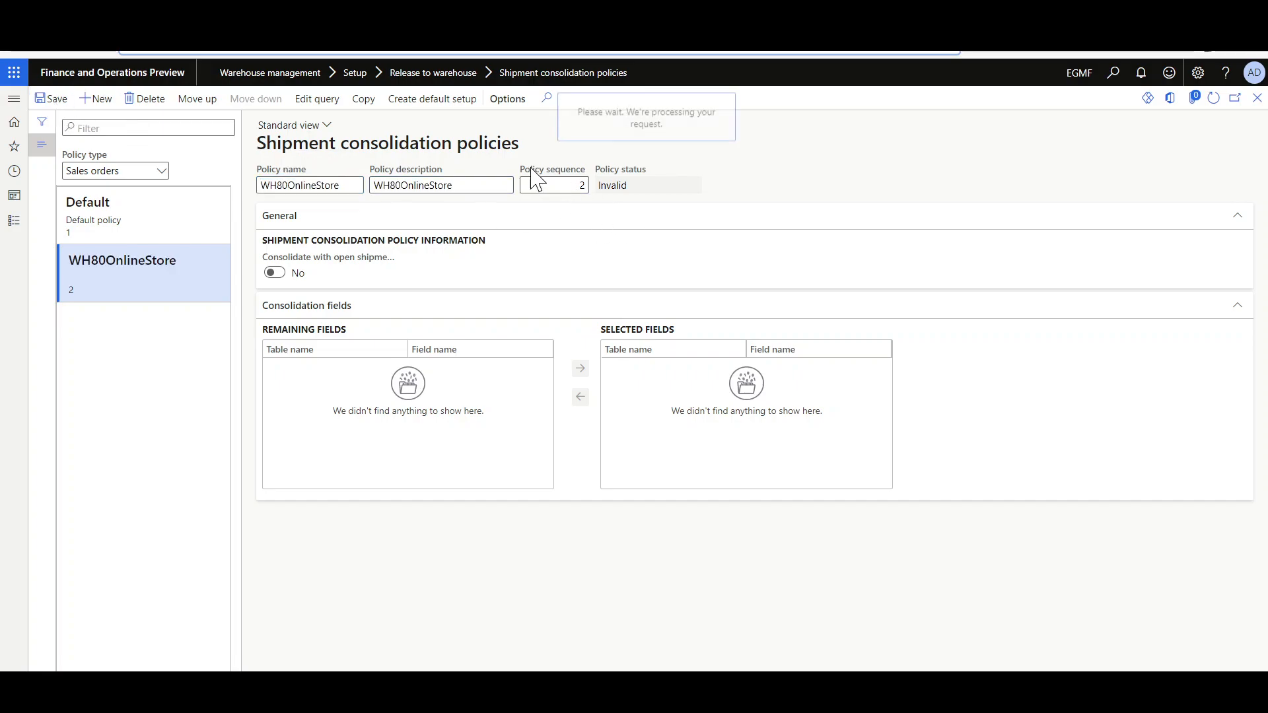
mouse_move(521, 193)
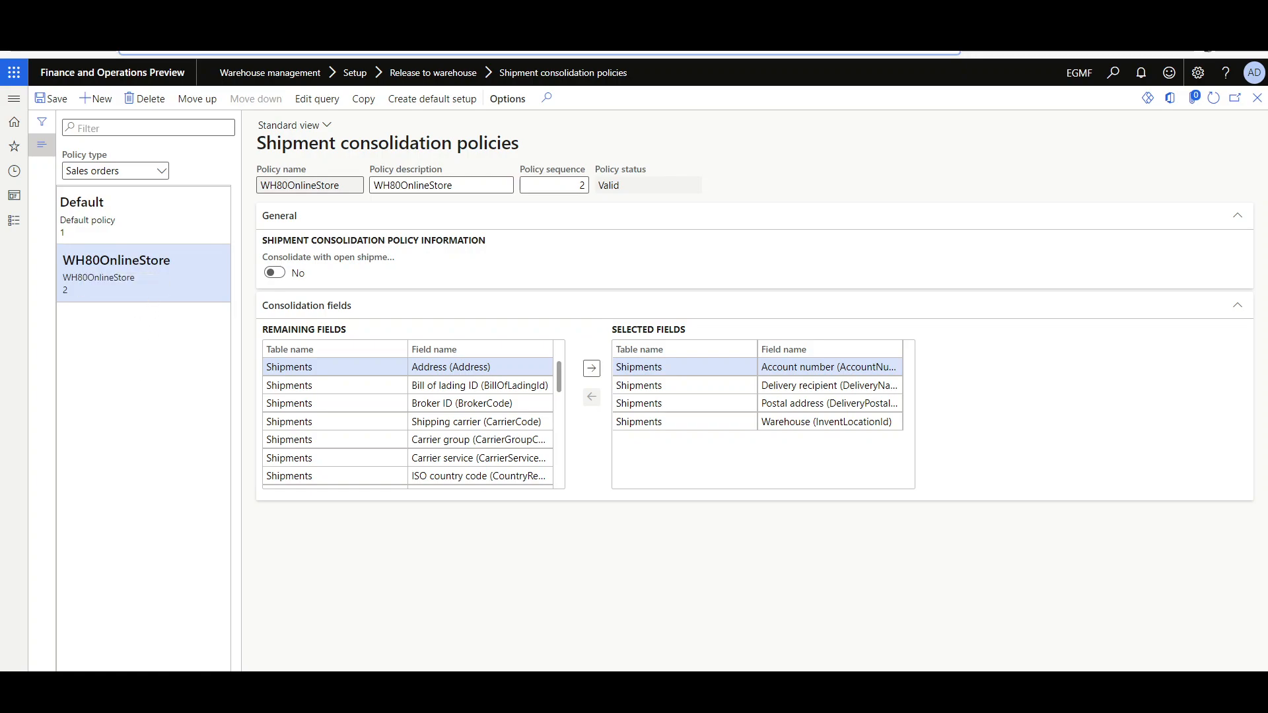
Move the WH80OnlineStore policy up to first in the sequence and restrict its query to warehouse 80
left_click(197, 99)
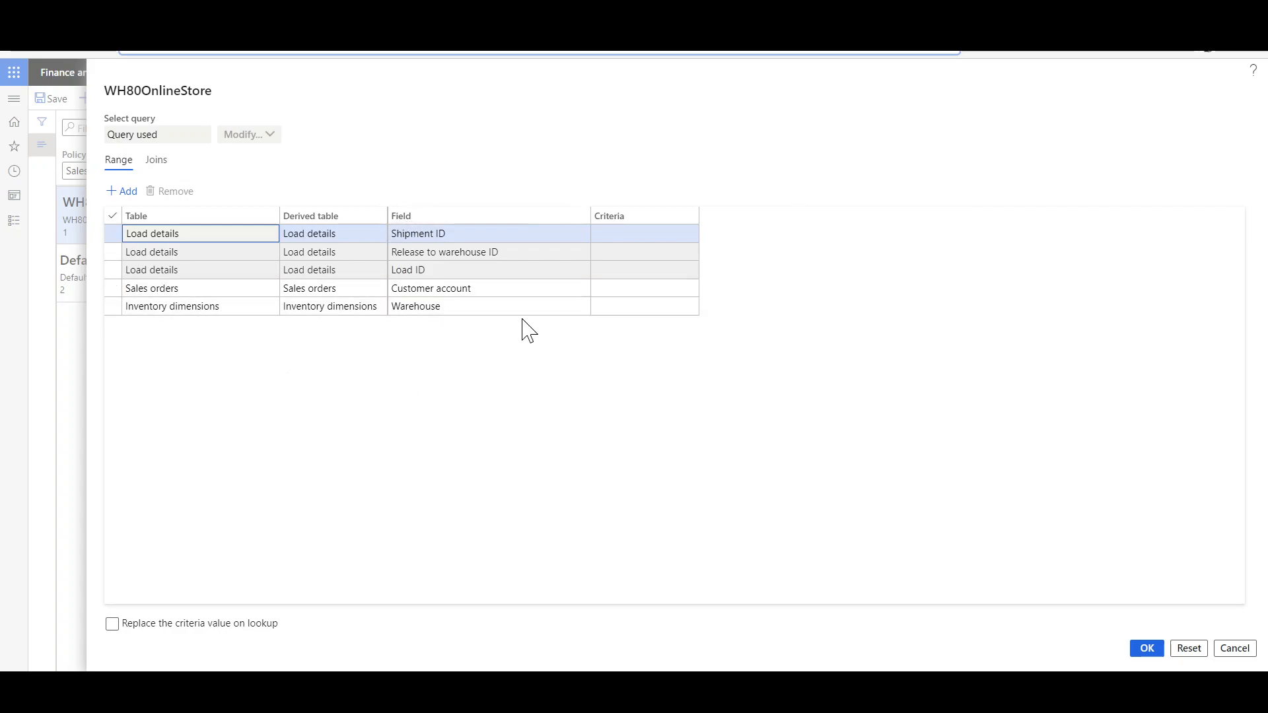
left_click(680, 306)
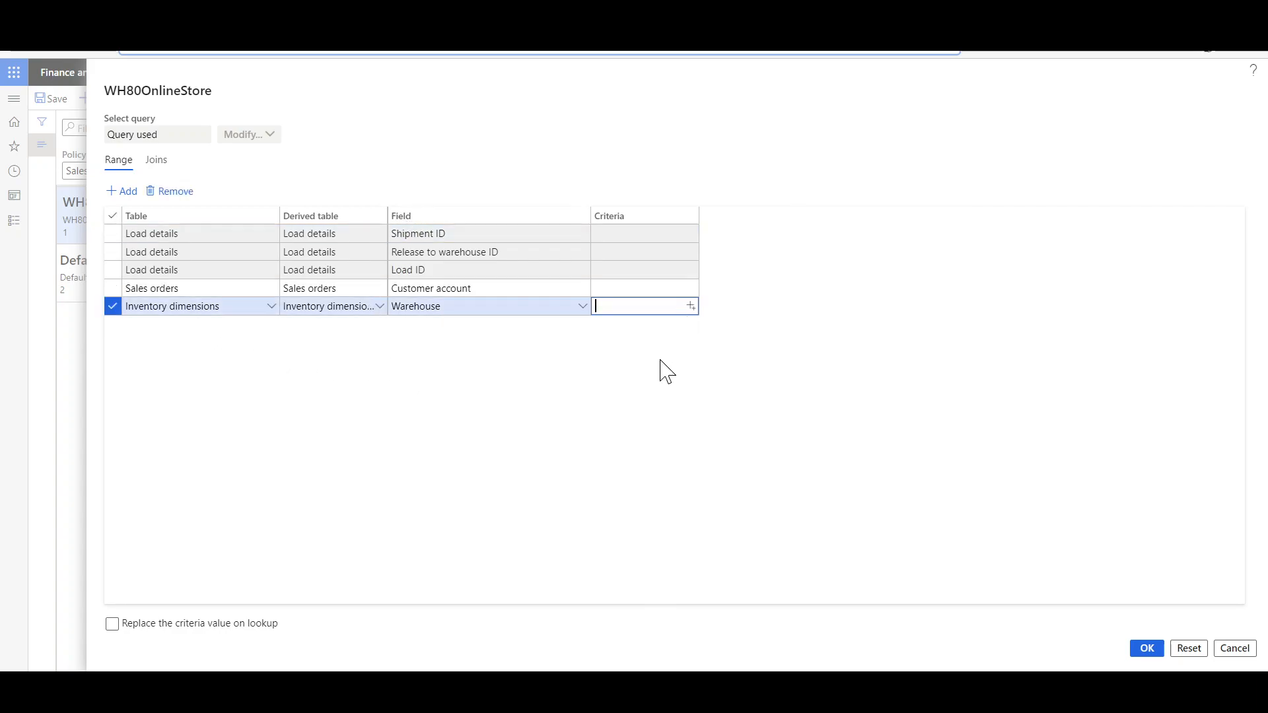
type("80")
key("Tab")
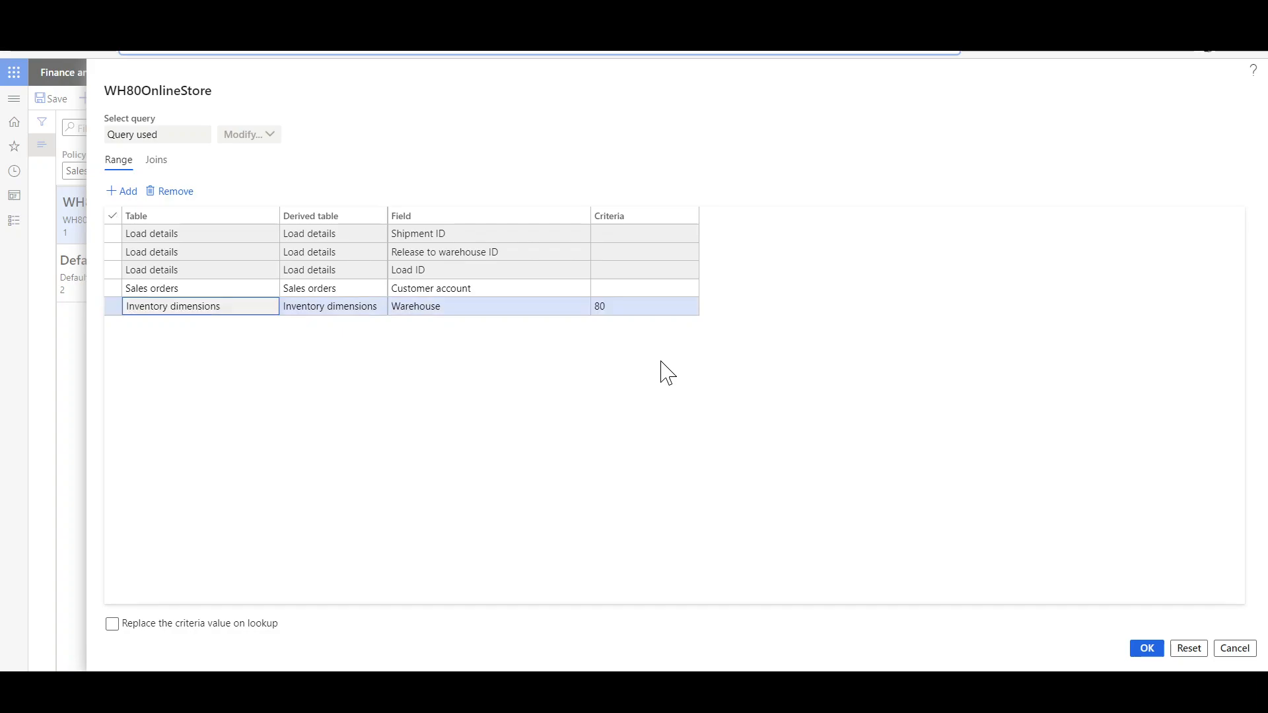
Add a range on the Pool field of the Sales orders table to the WH80OnlineStore query
left_click(271, 325)
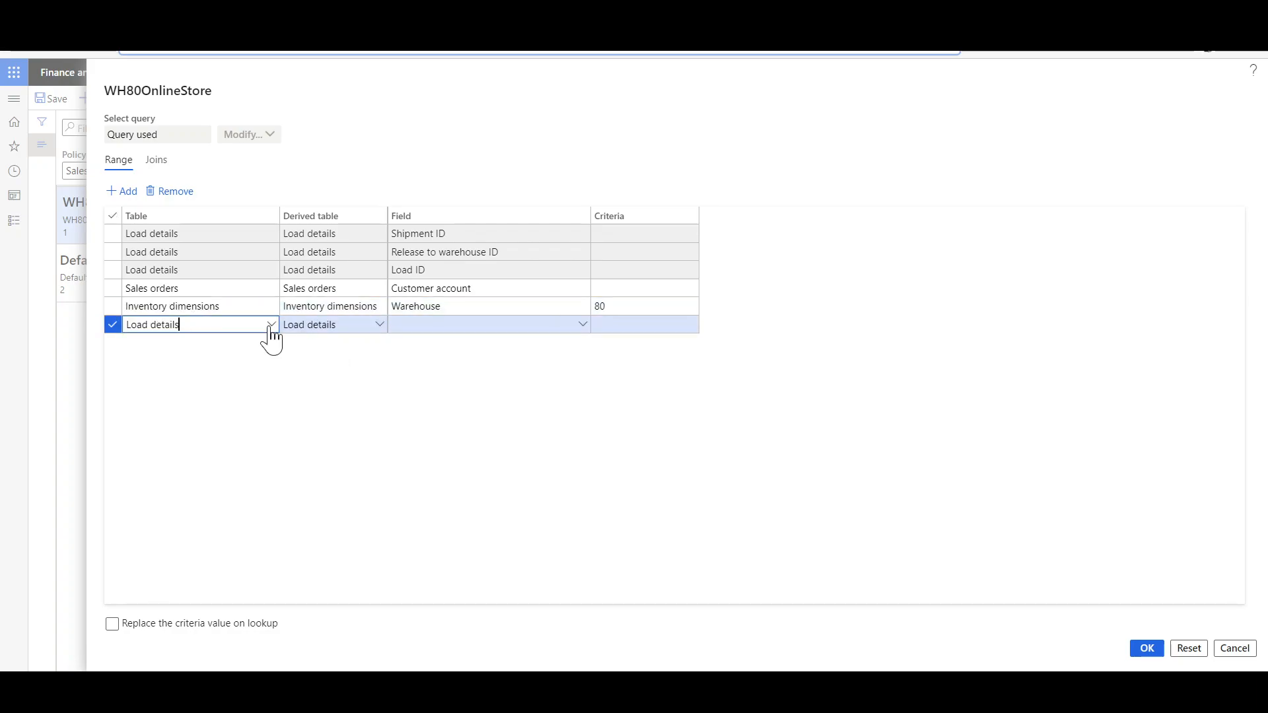
key("Down")
key("Down")
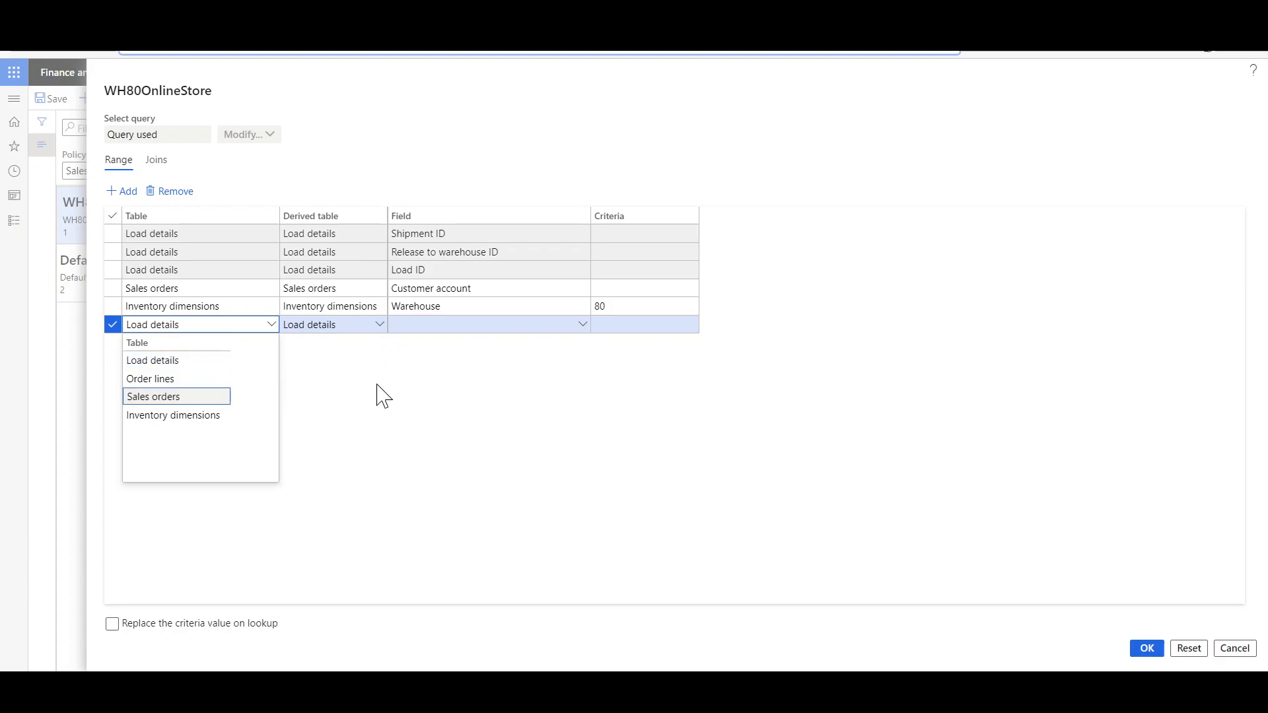
key("Return")
key("Tab")
key("alt+Down")
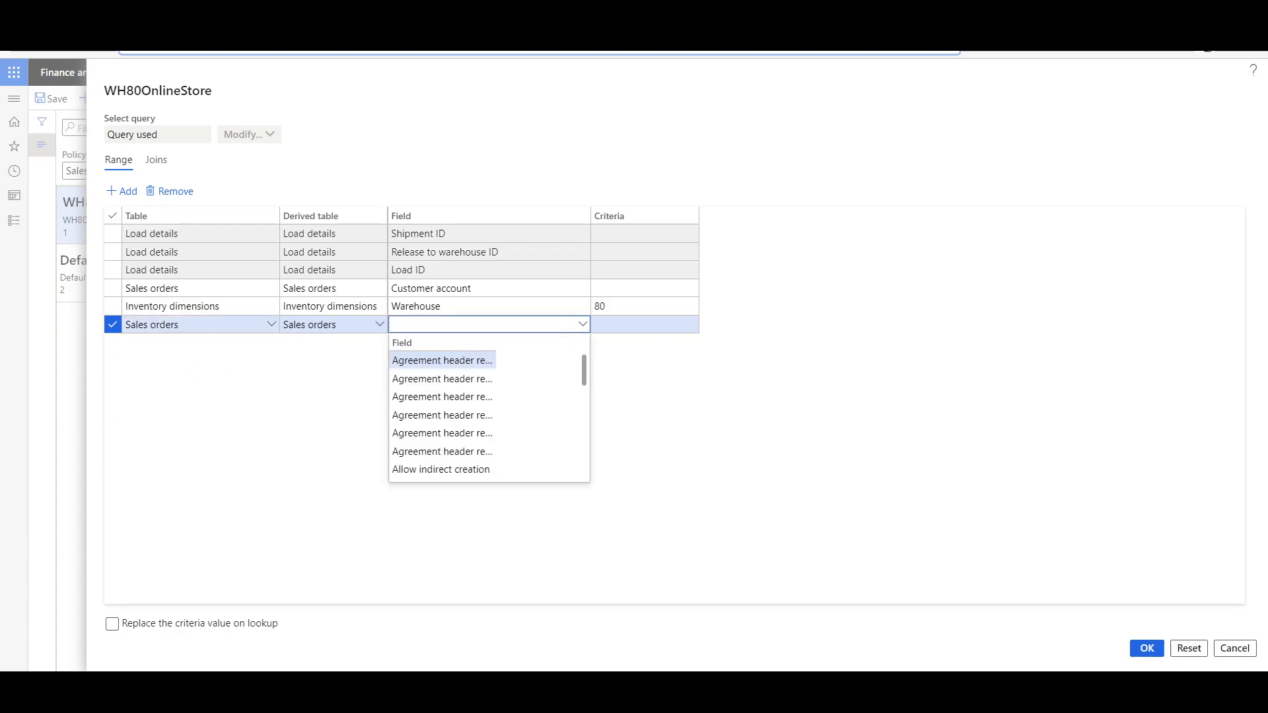
left_click(458, 348)
type("pool")
key("Return")
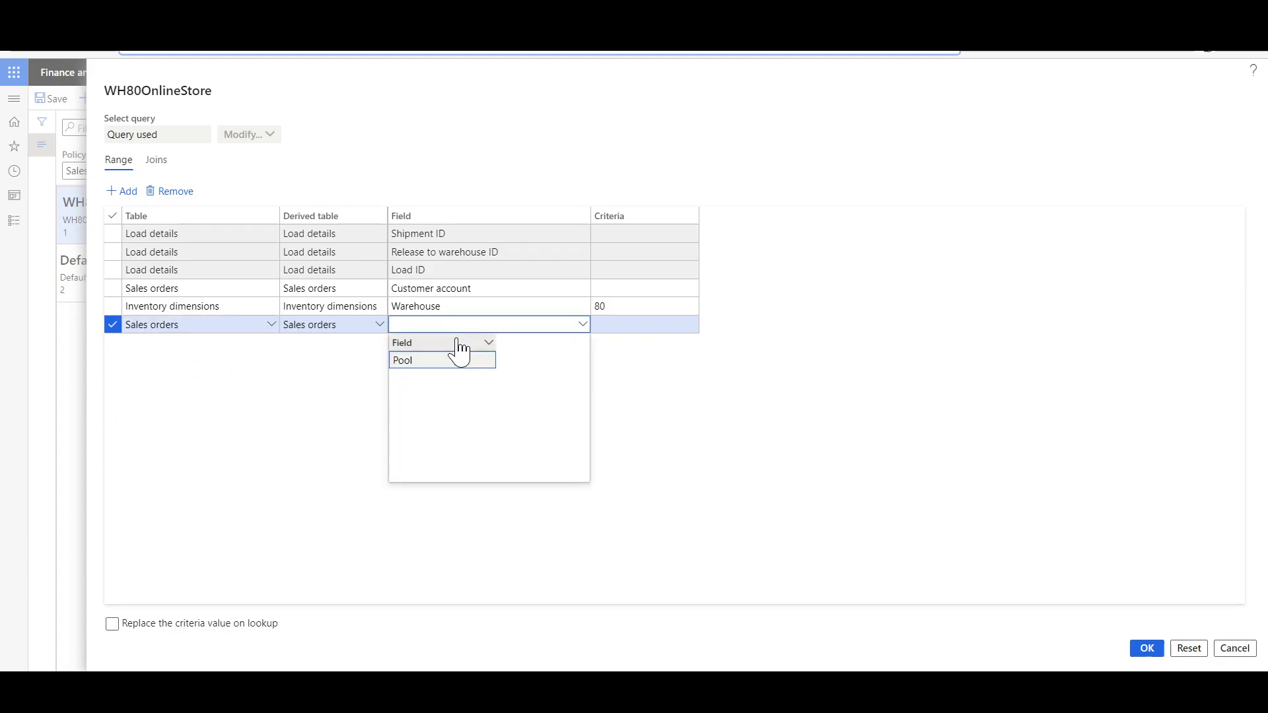
key("Return")
key("Tab")
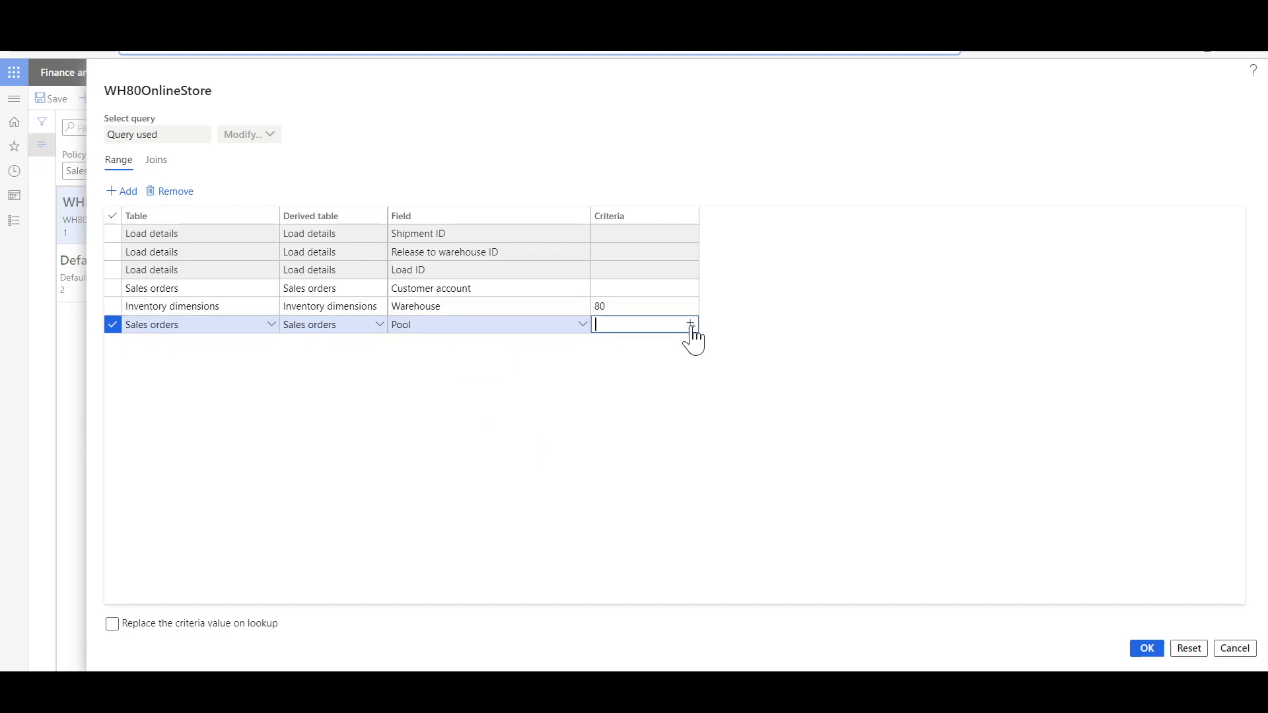
Set the Pool criterion to 02, Internet order pool, and accept the policy query
key("alt+Down")
key("Down")
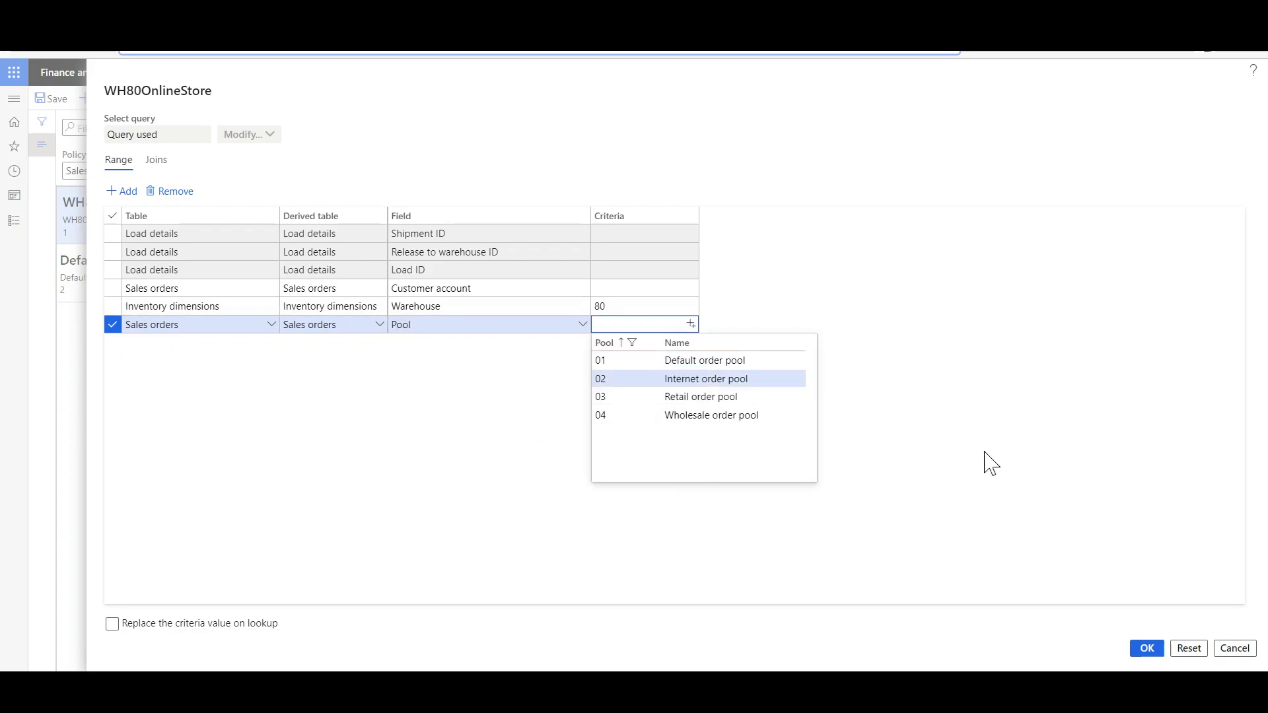
key("Return")
left_click(1148, 650)
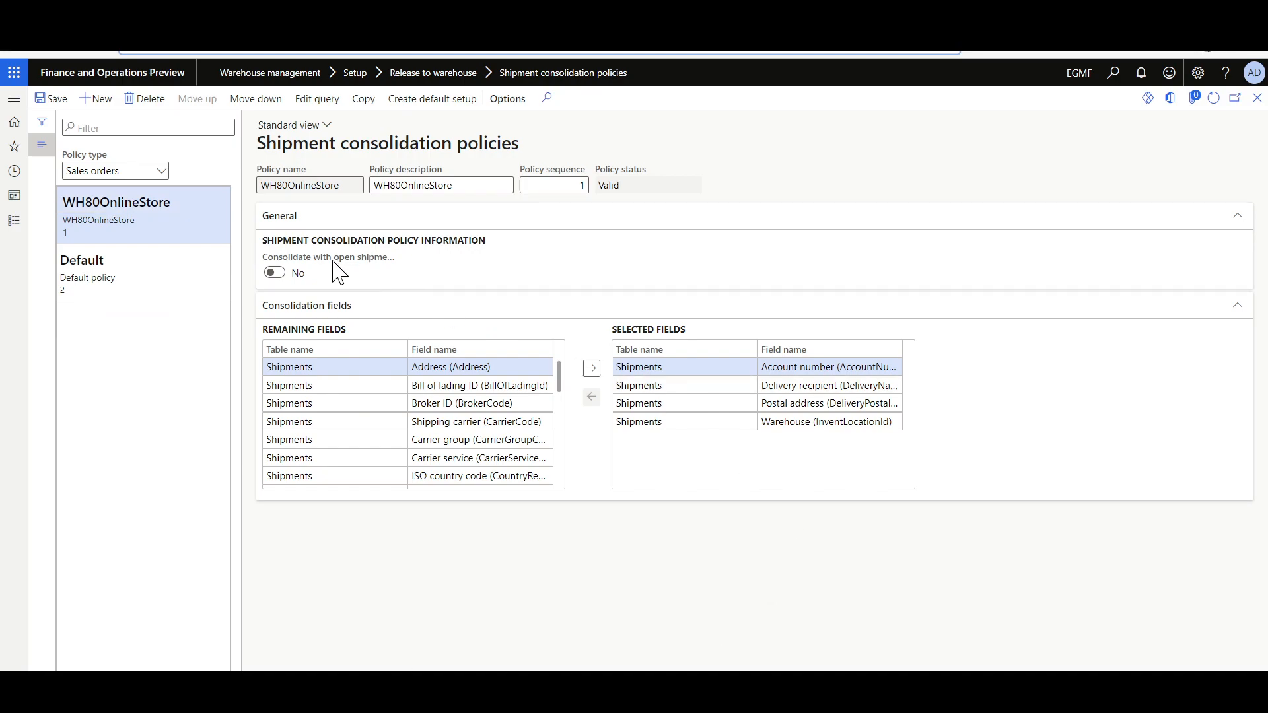
Turn on consolidation with open shipments for WH80OnlineStore, add Shipping carrier (CarrierCode) to its consolidation fields, and save
mouse_move(326, 270)
left_click(277, 272)
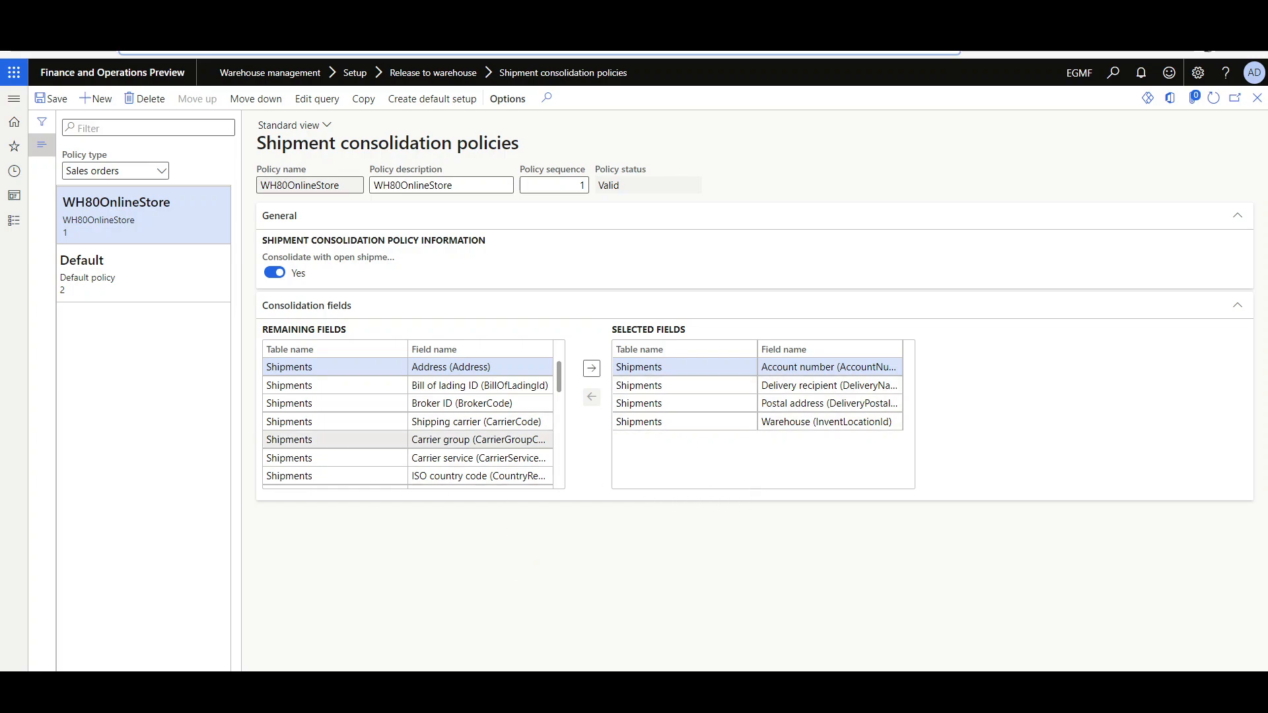
left_click(497, 422)
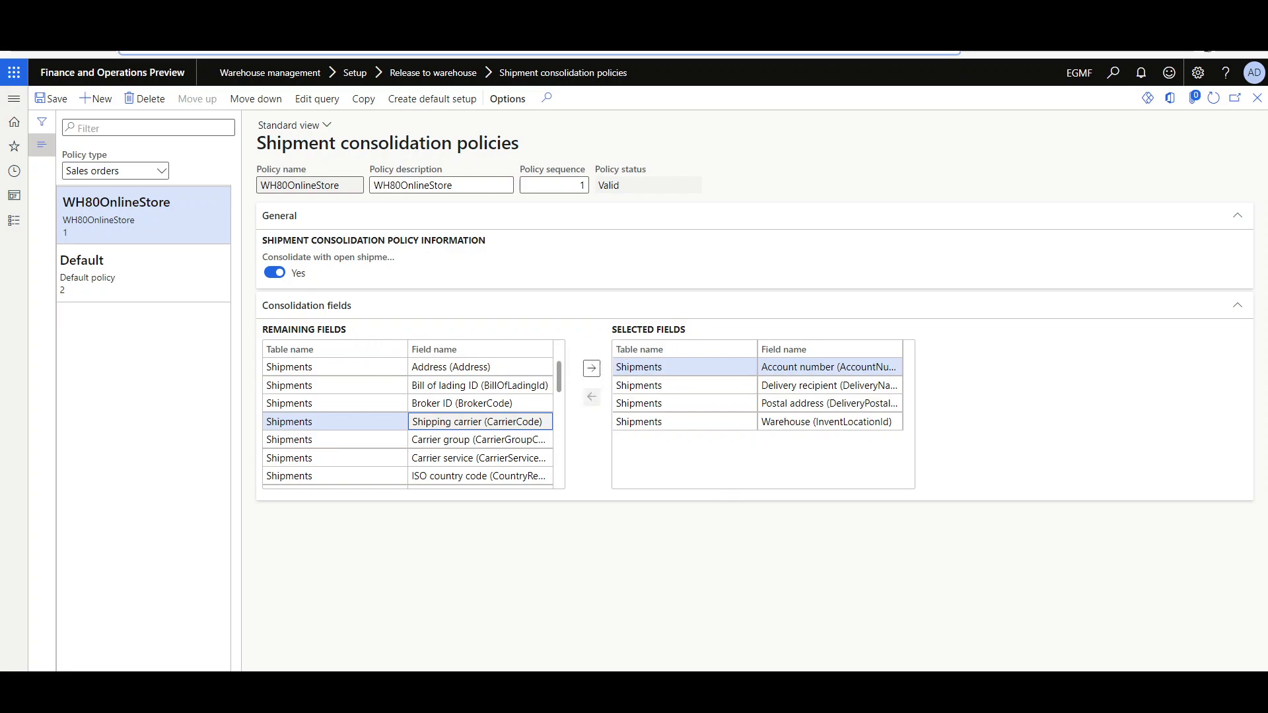
left_click(591, 369)
left_click(51, 106)
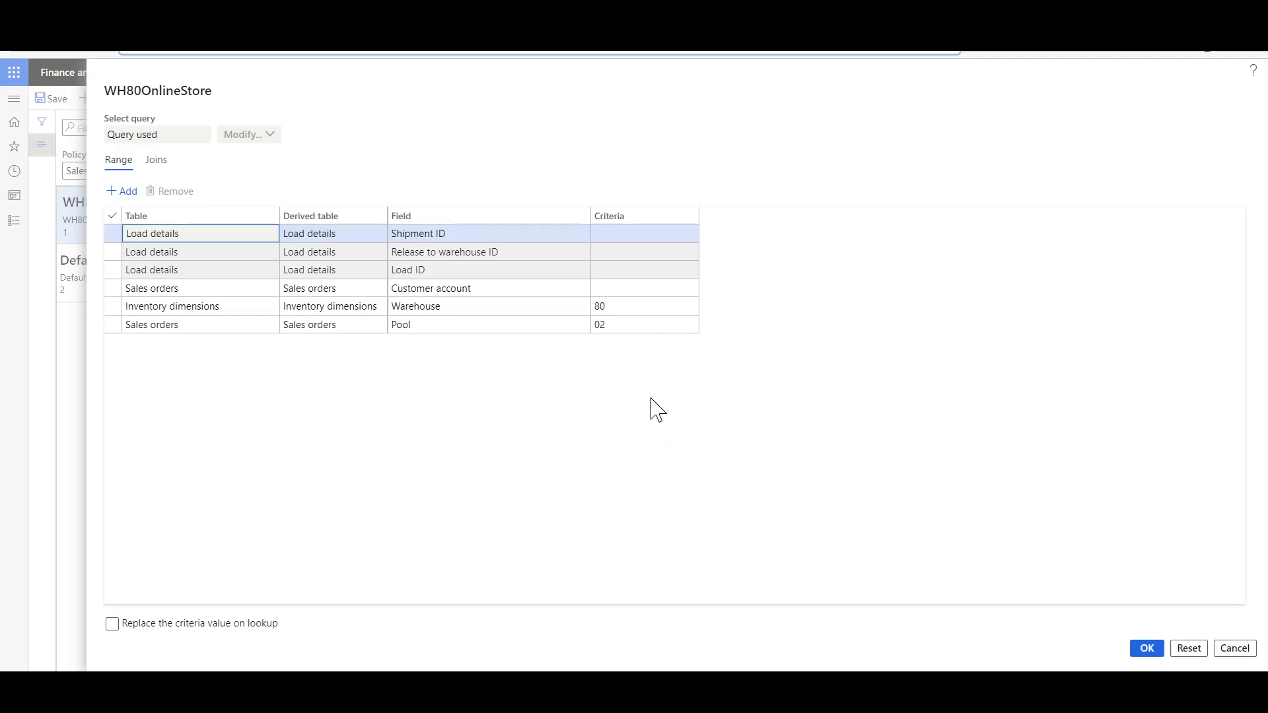
left_click(650, 307)
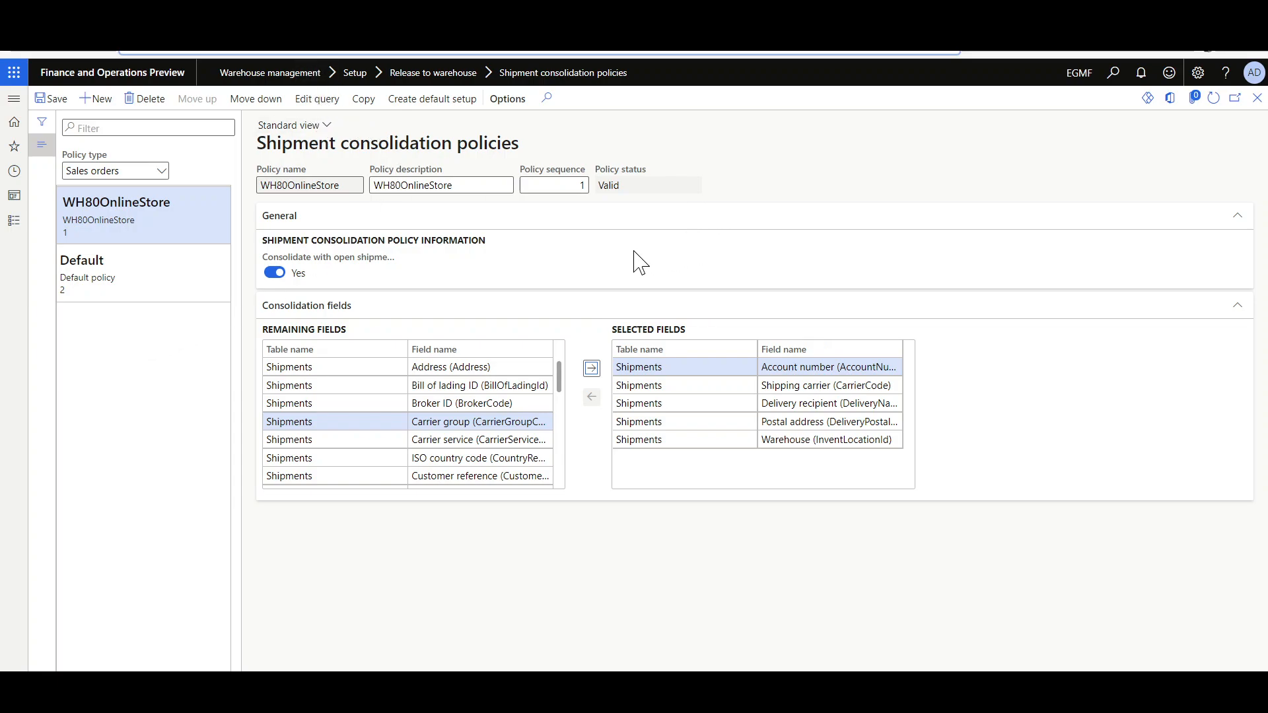
mouse_move(304, 261)
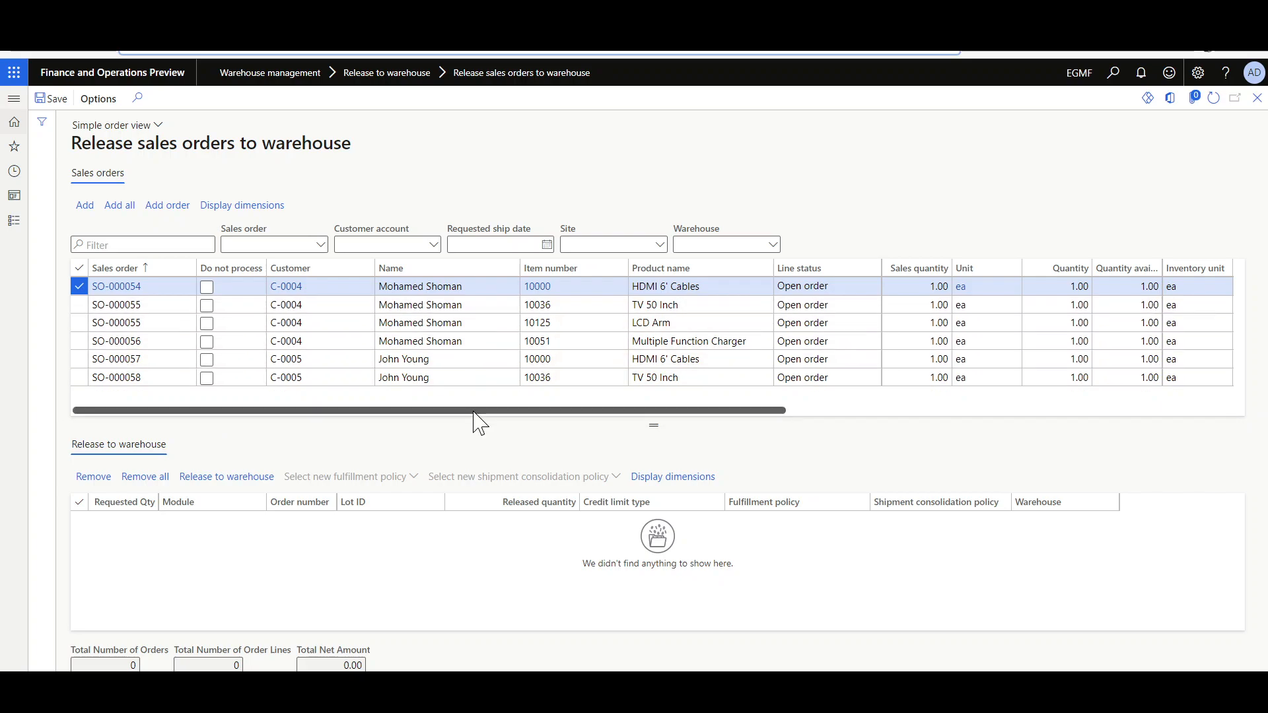
Add all listed sales order lines to the release list and release them to the warehouse
left_click_drag(503, 415, 922, 420)
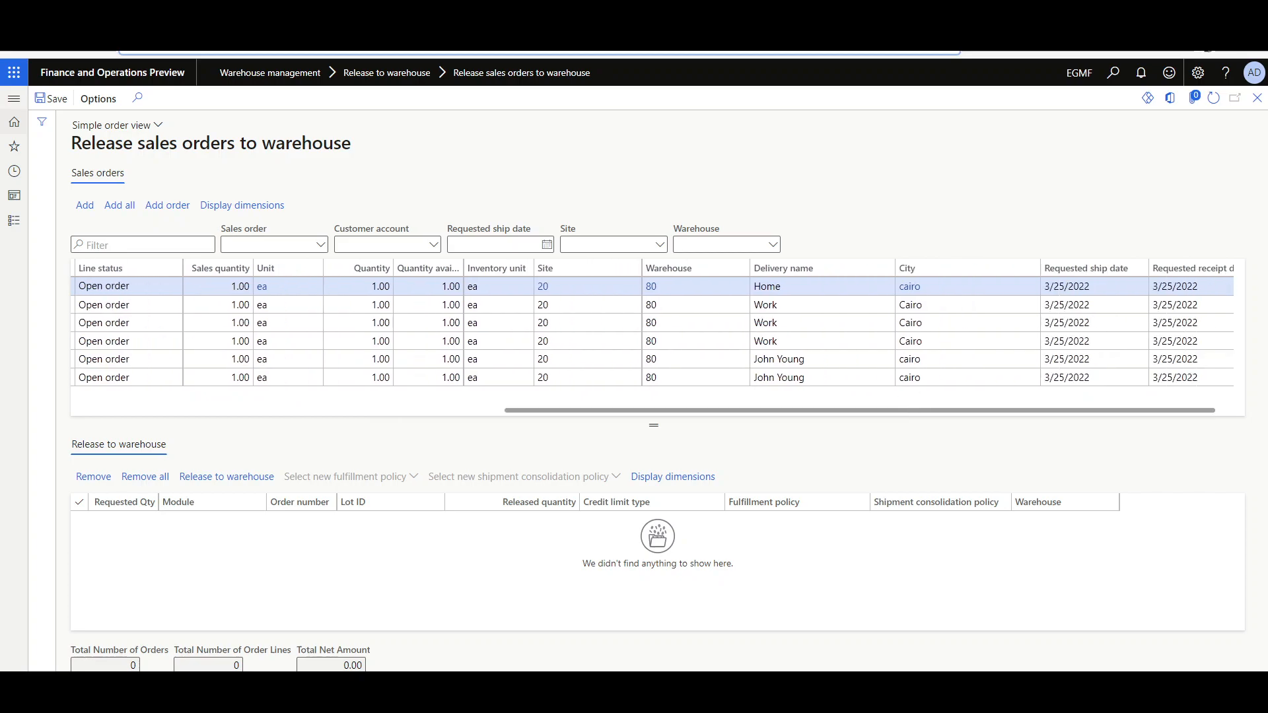
left_click_drag(814, 416, 406, 411)
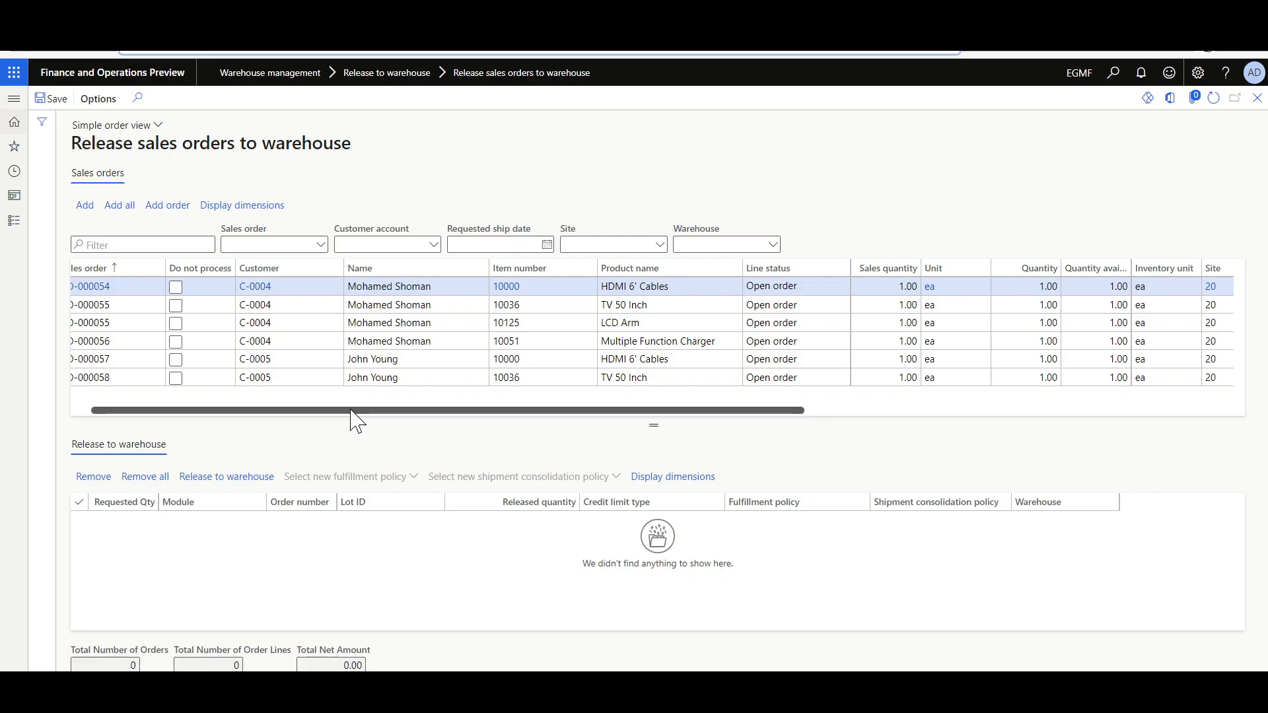
left_click_drag(350, 411, 319, 411)
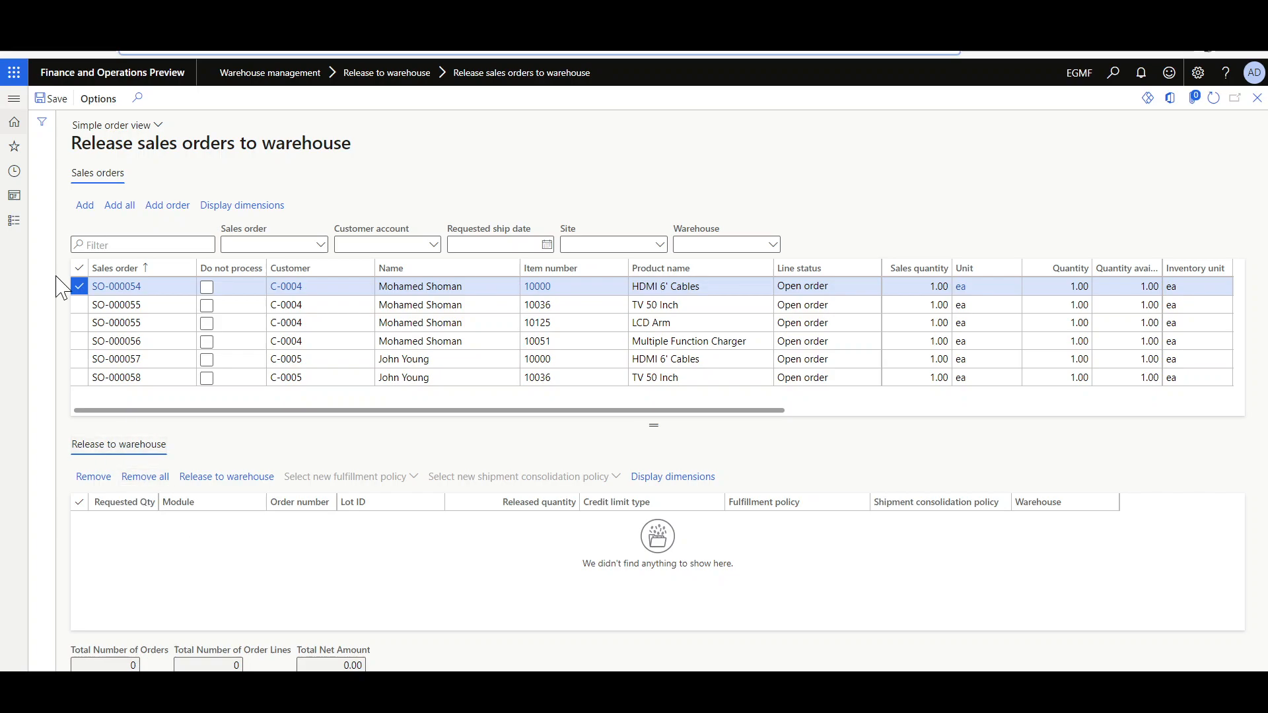
left_click(121, 207)
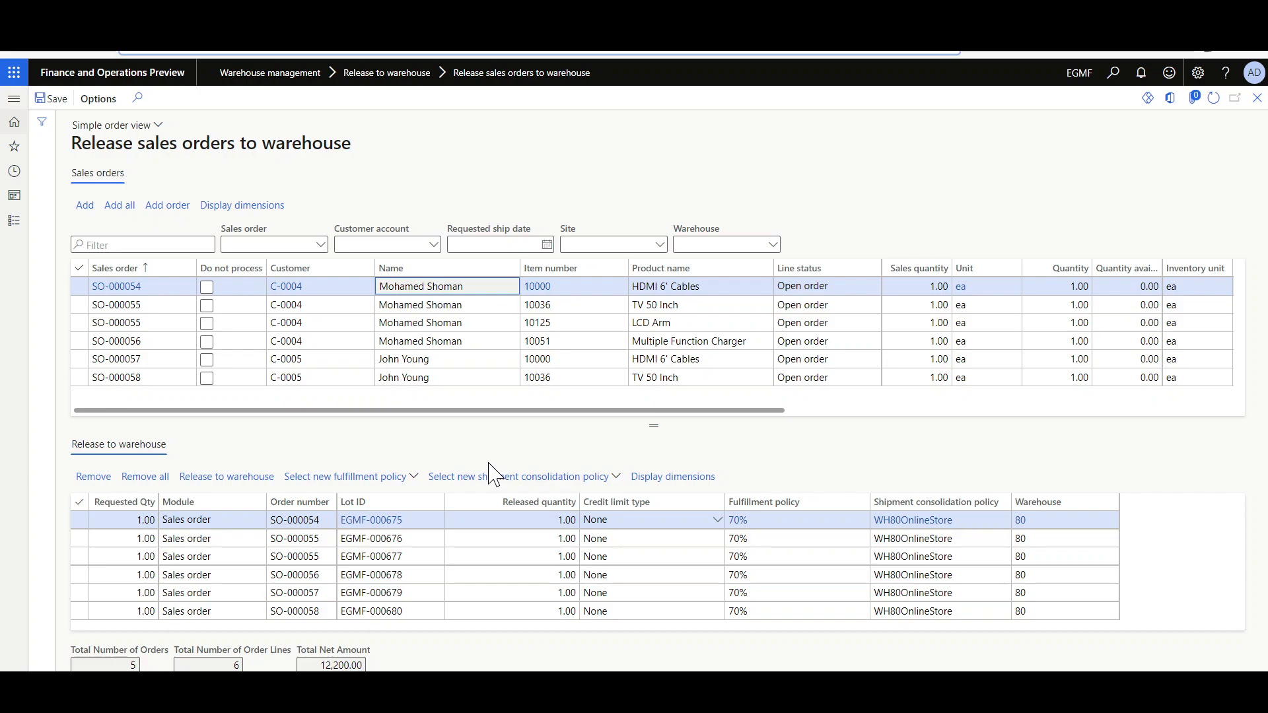
left_click(217, 478)
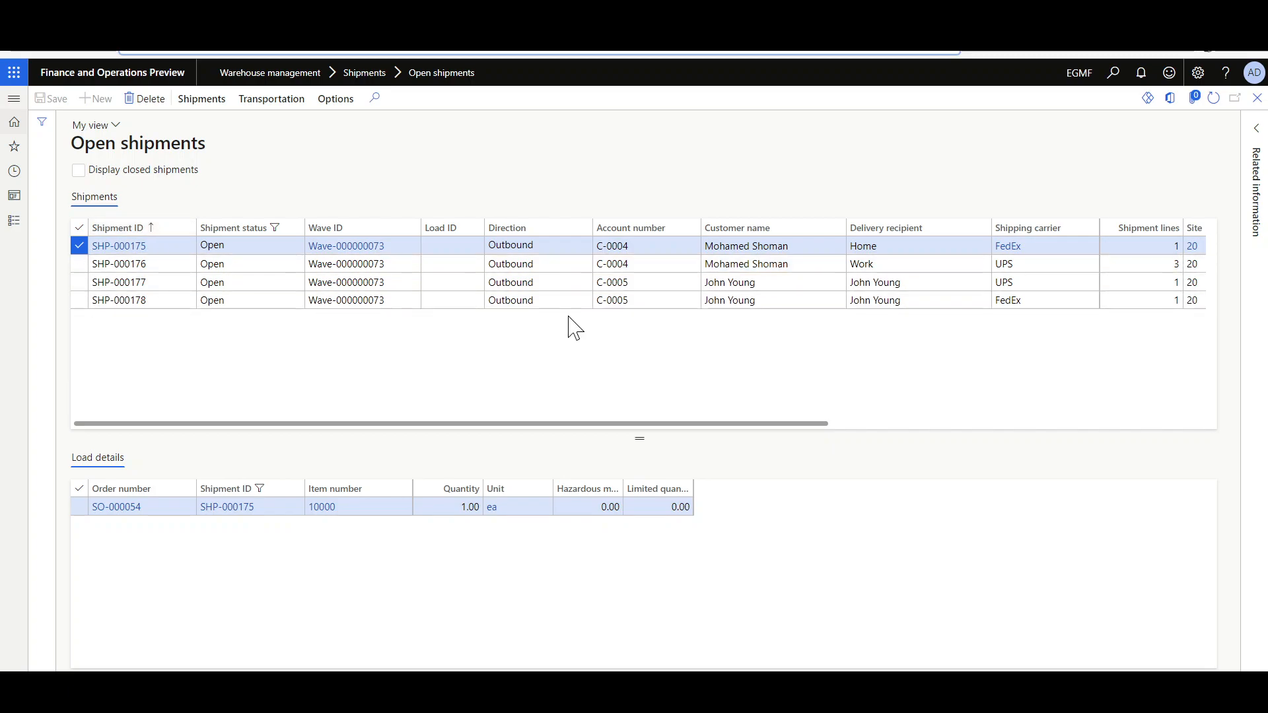
Review the open shipments' shipping carriers, consolidation policy and load details, going through SHP-000176, SHP-000177 and SHP-000178
scroll(924, 350, "right", 10)
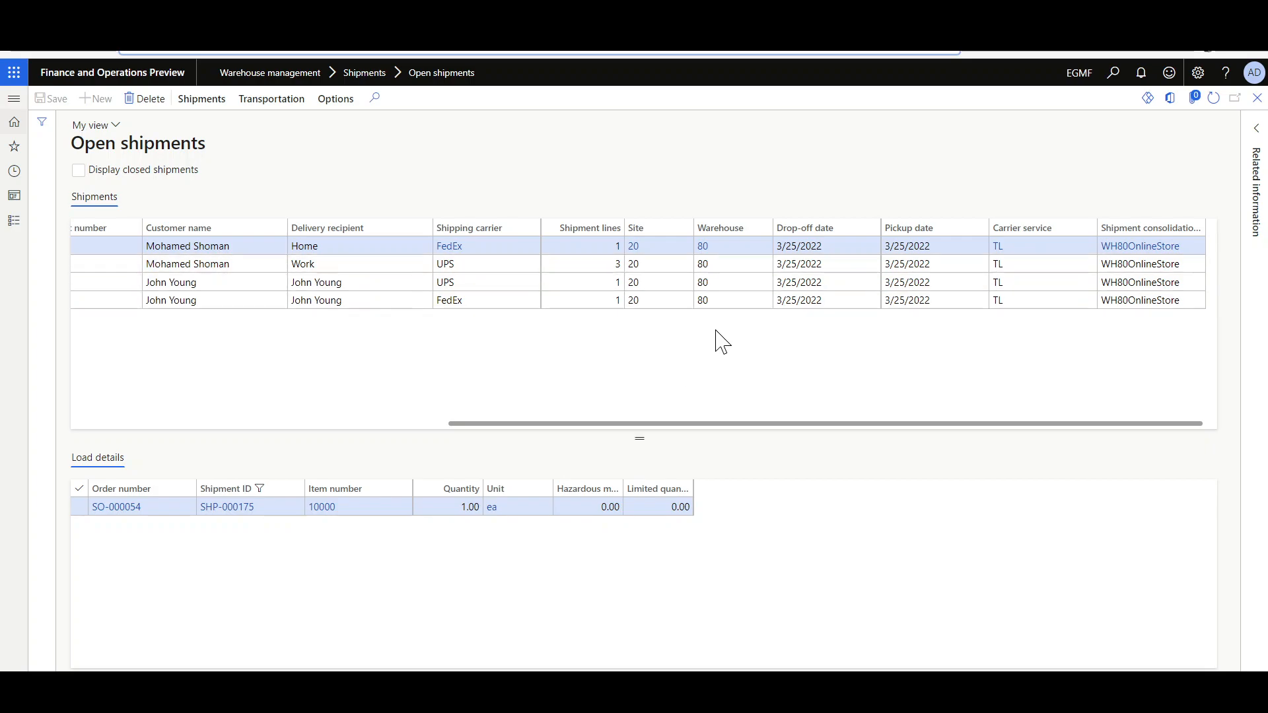
scroll(525, 373, "left", 5)
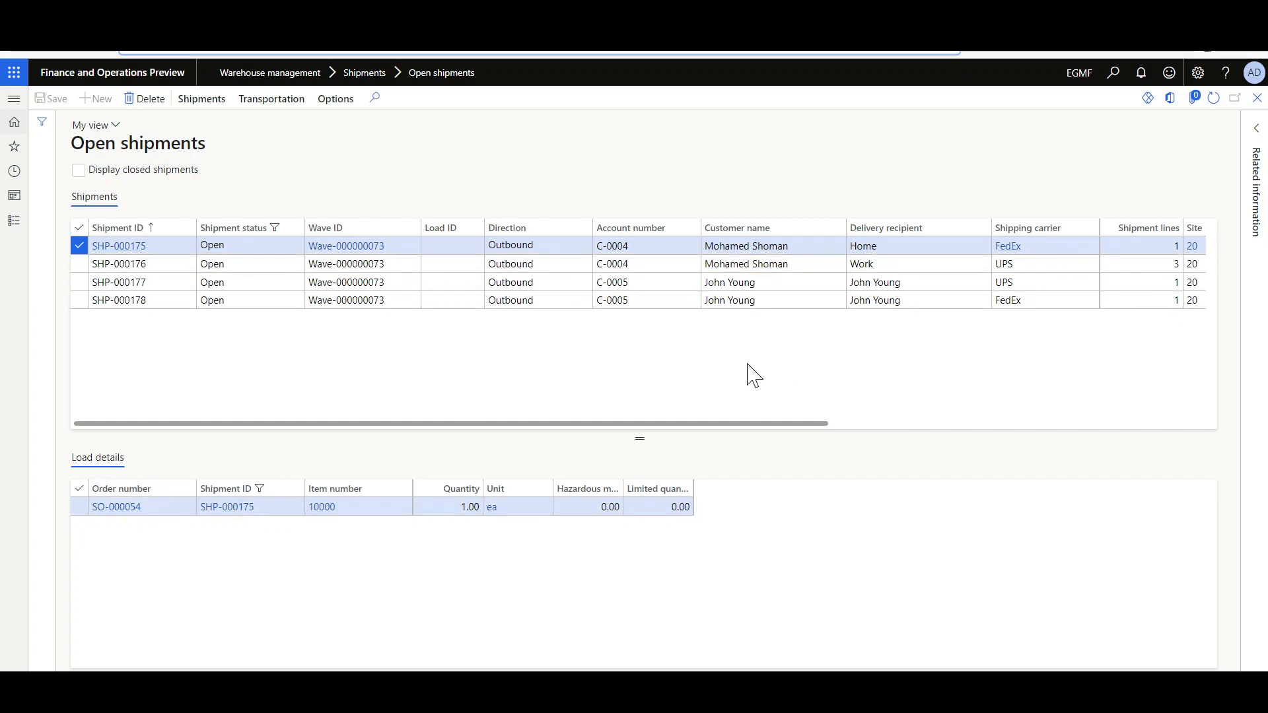
left_click(634, 264)
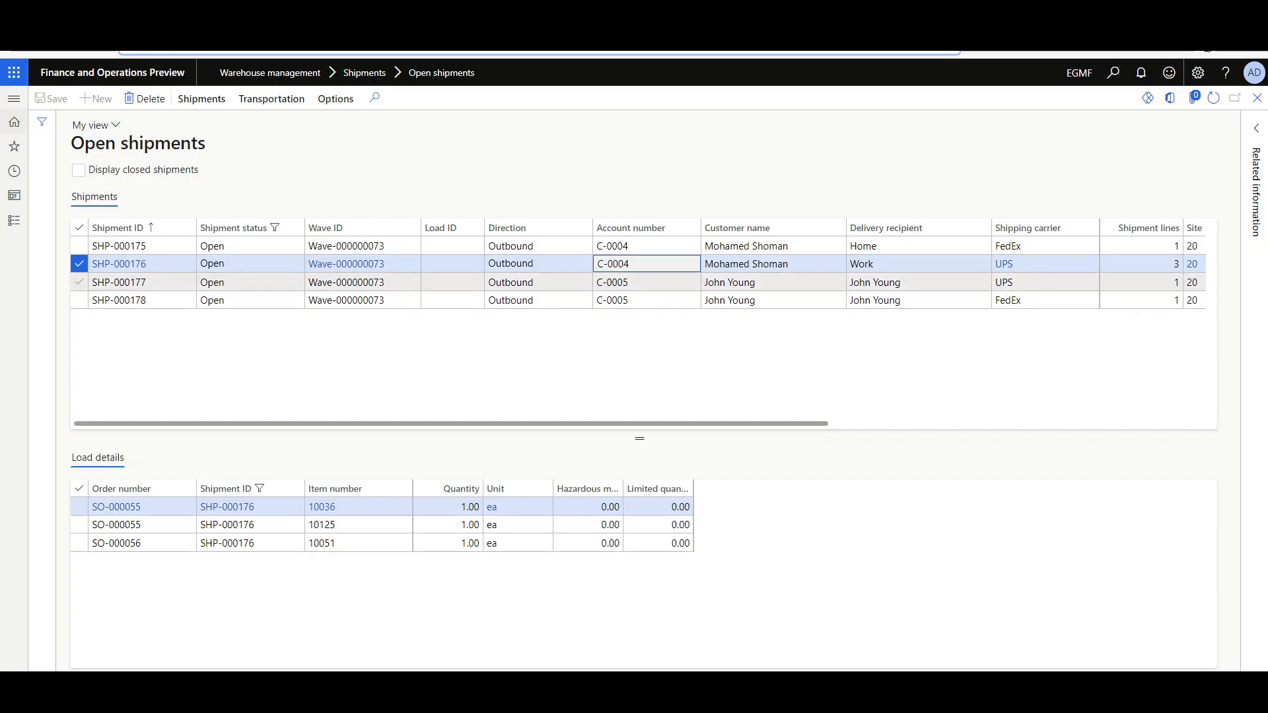
left_click(132, 281)
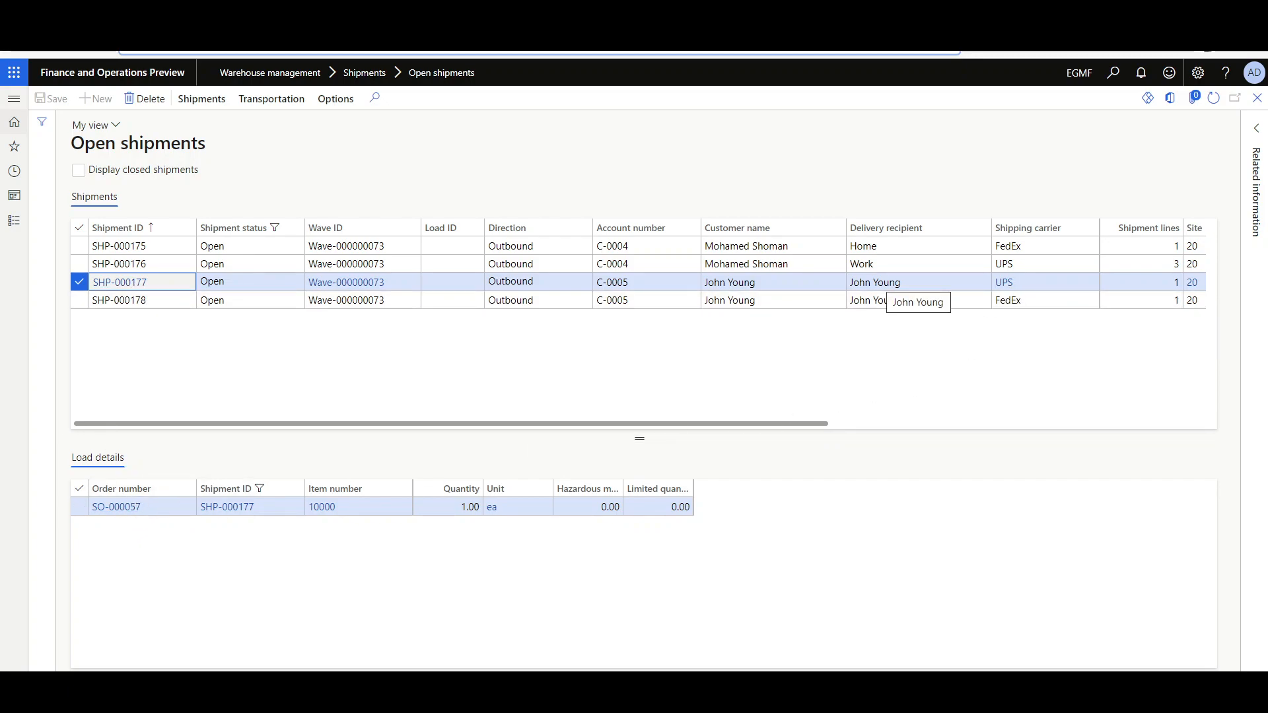
left_click(159, 301)
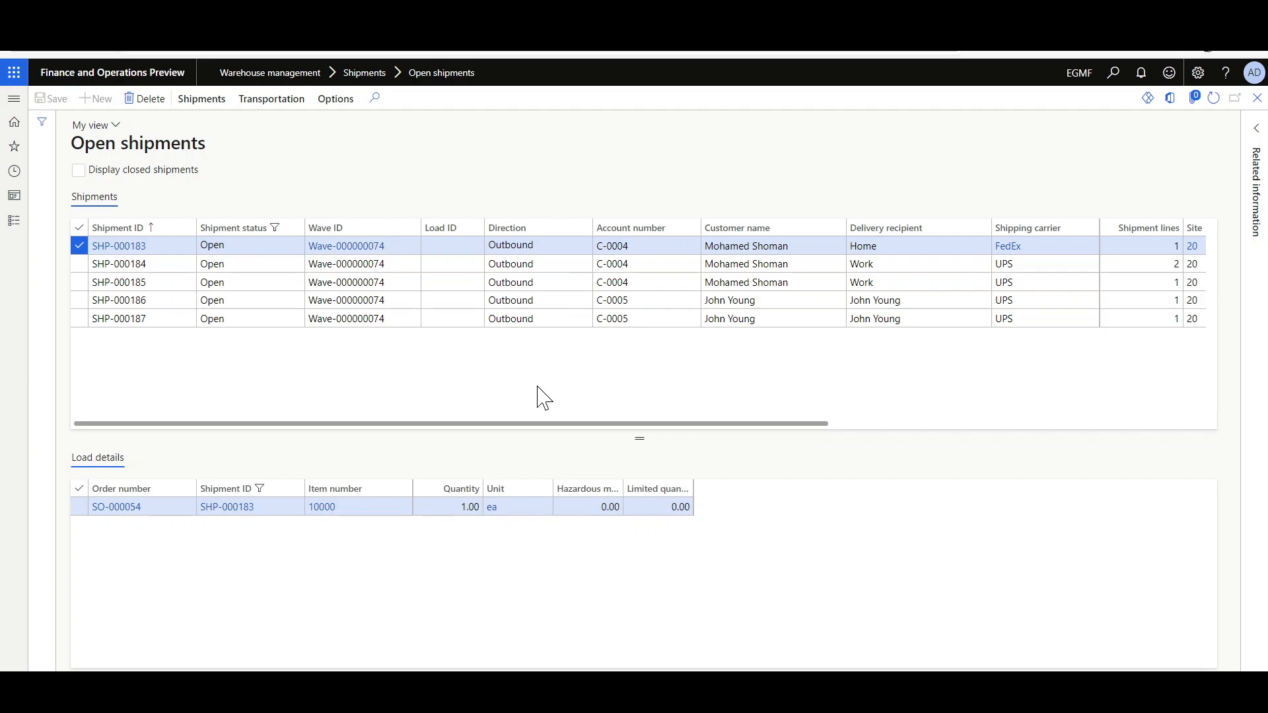
Compare the load details of shipments SHP-000184 and SHP-000185 and check their shipping carrier and shipment consolidation policy
key("Down")
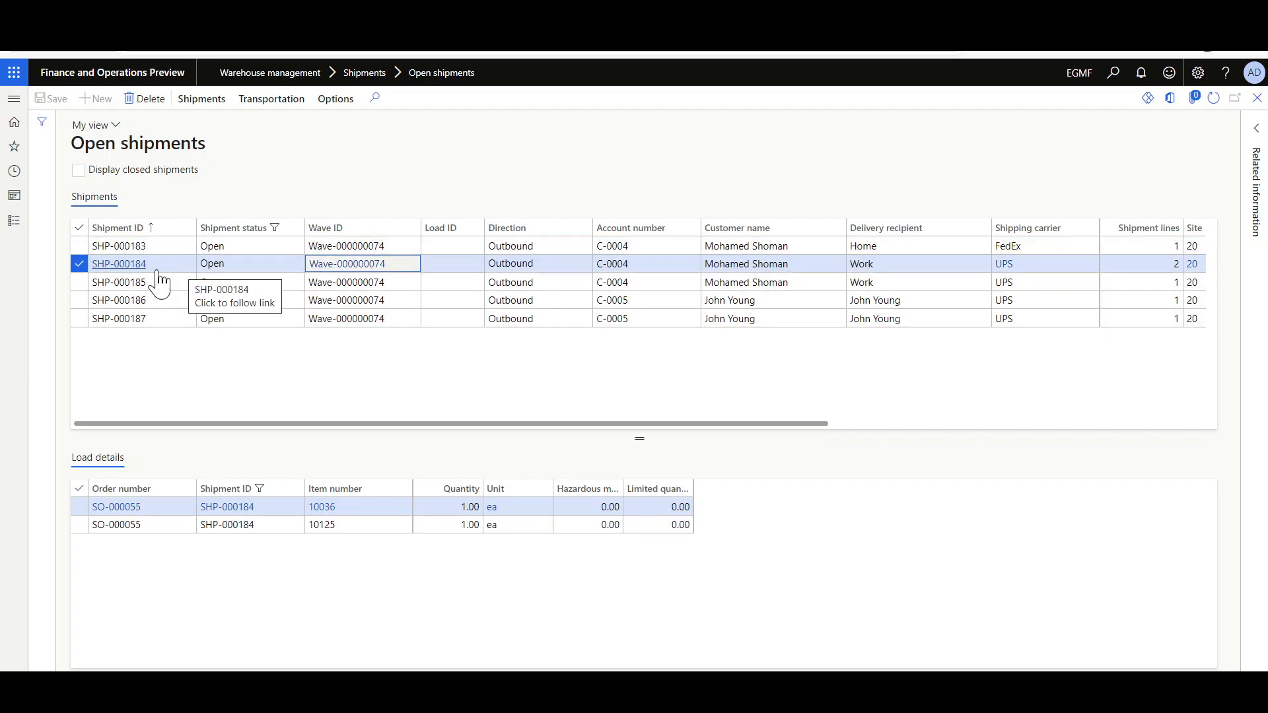
key("Down")
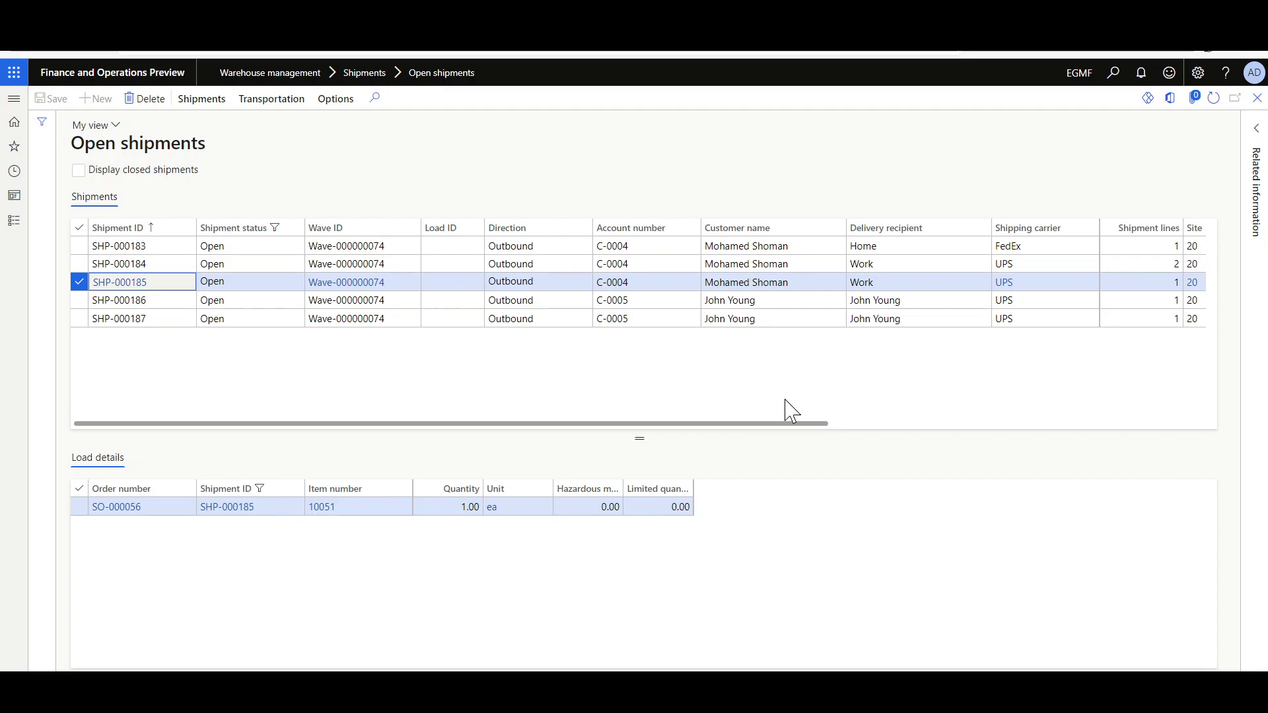
left_click(772, 264)
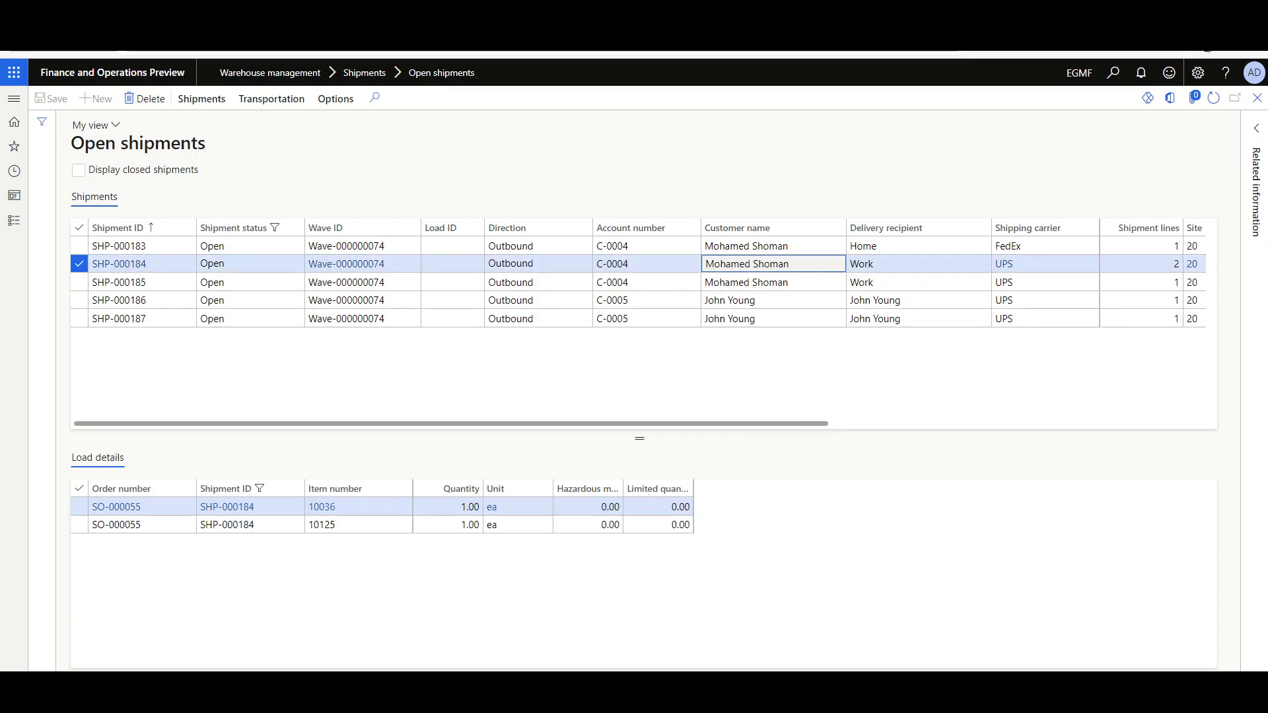
scroll(936, 383, "right", 3)
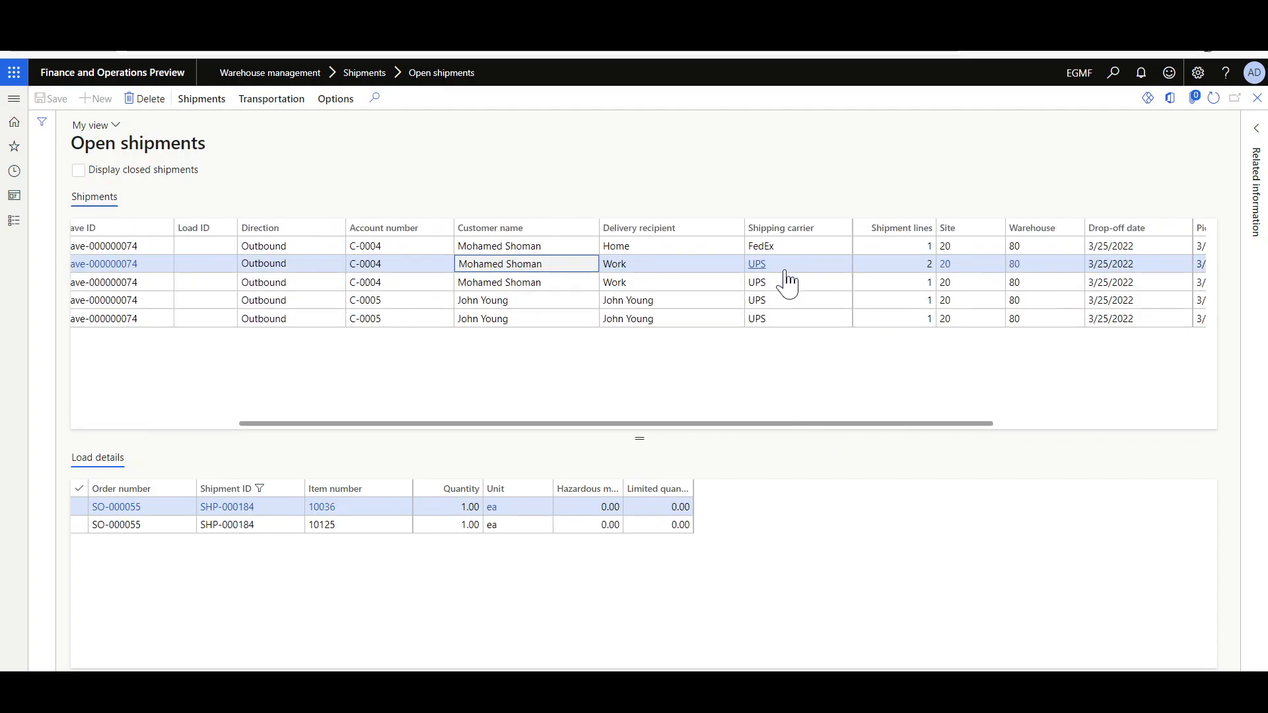
scroll(845, 406, "right", 3)
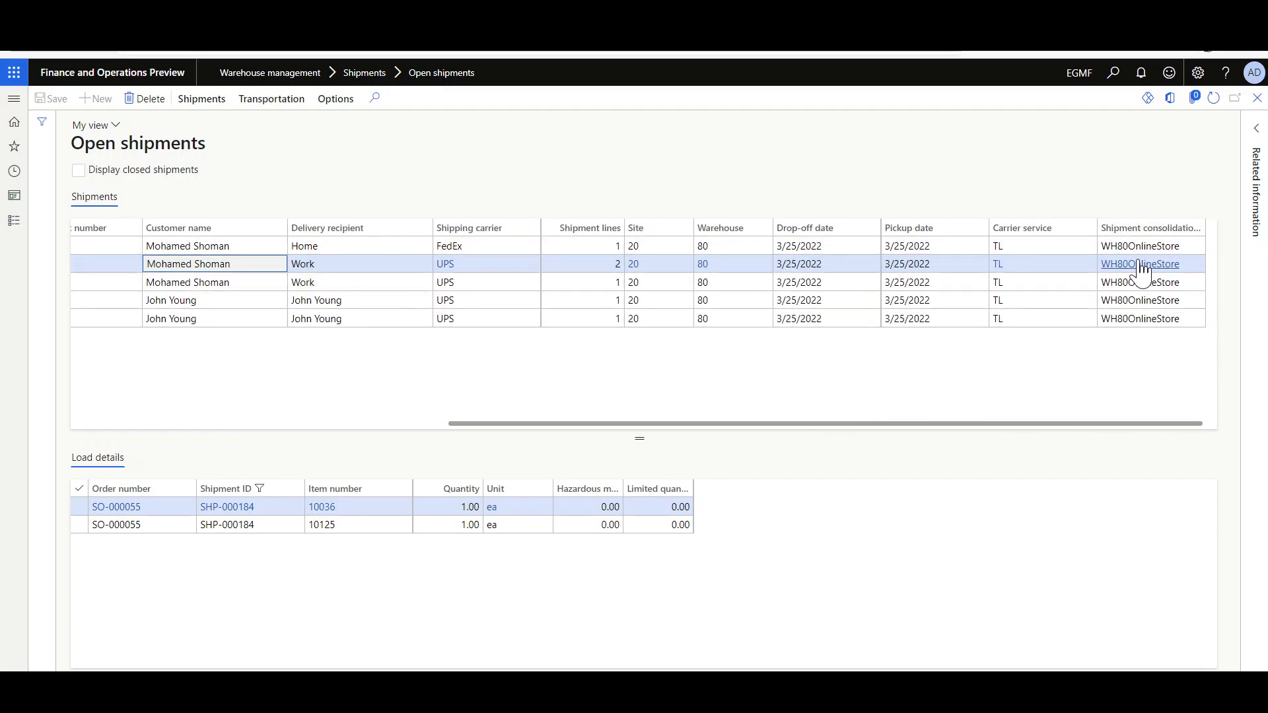
mouse_move(1147, 272)
scroll(511, 398, "left", 5)
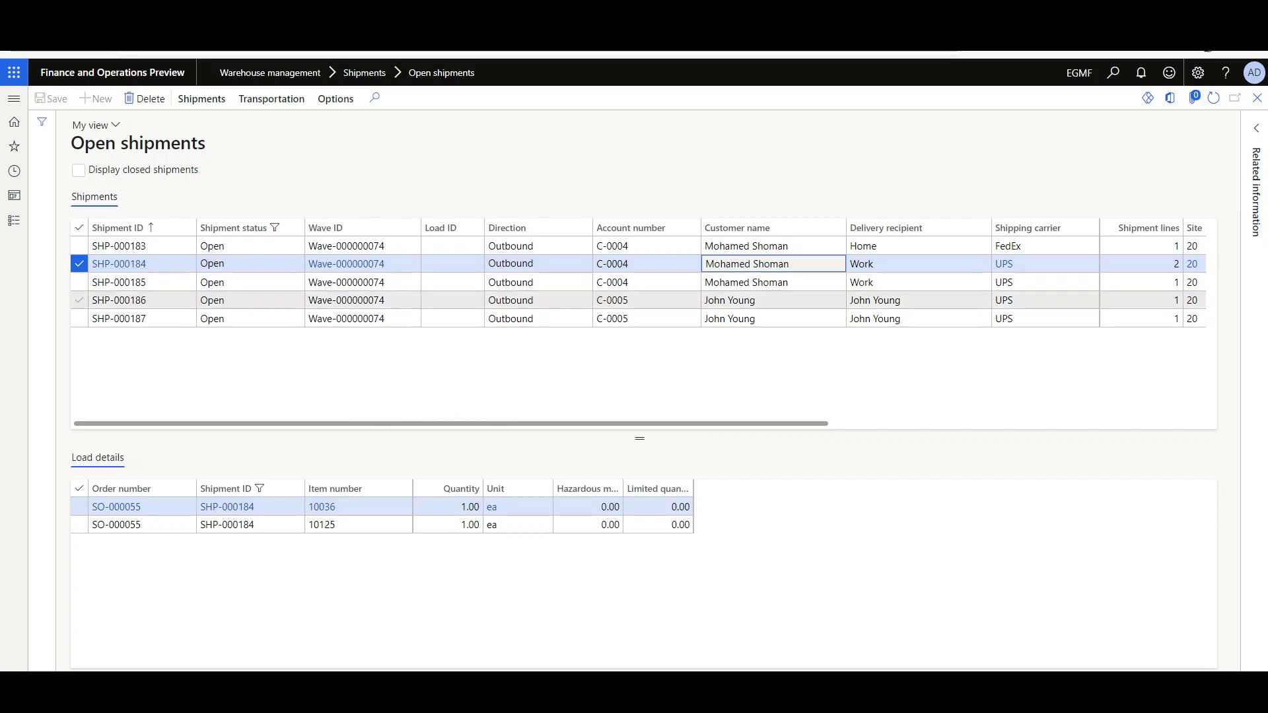
Consolidate shipment SHP-000185 into shipment SHP-000184
left_click(201, 99)
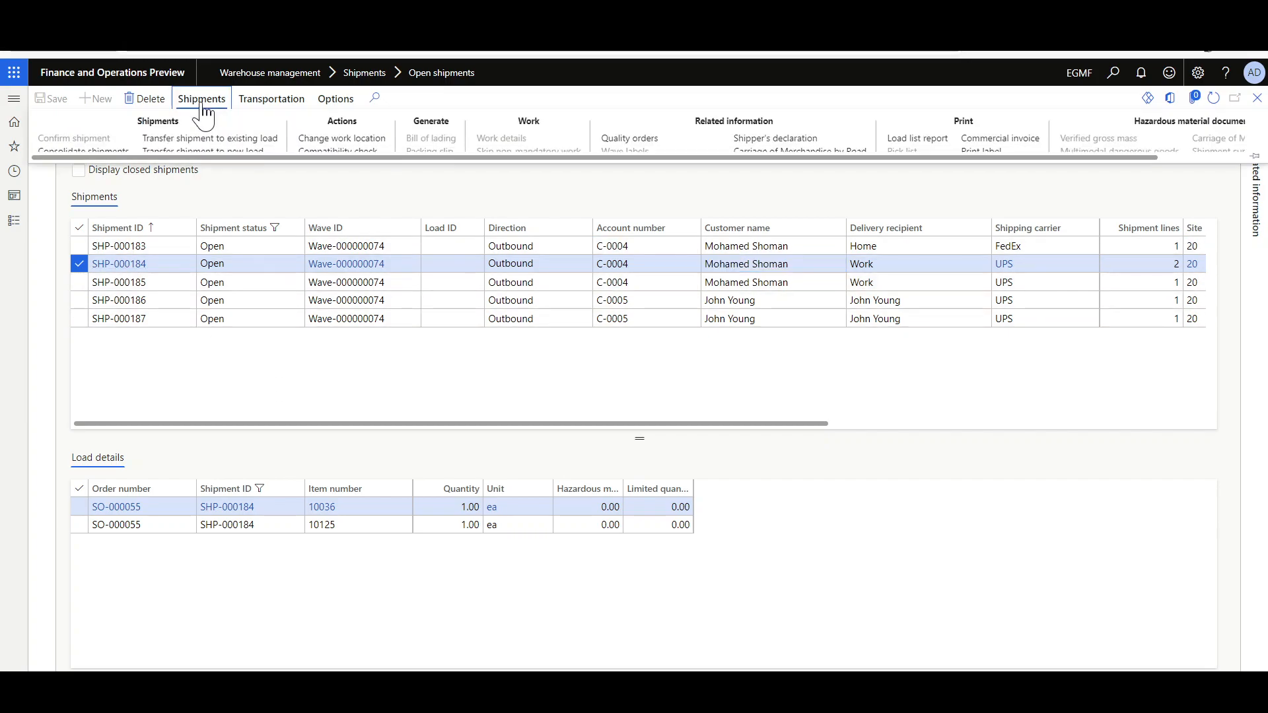
left_click(98, 153)
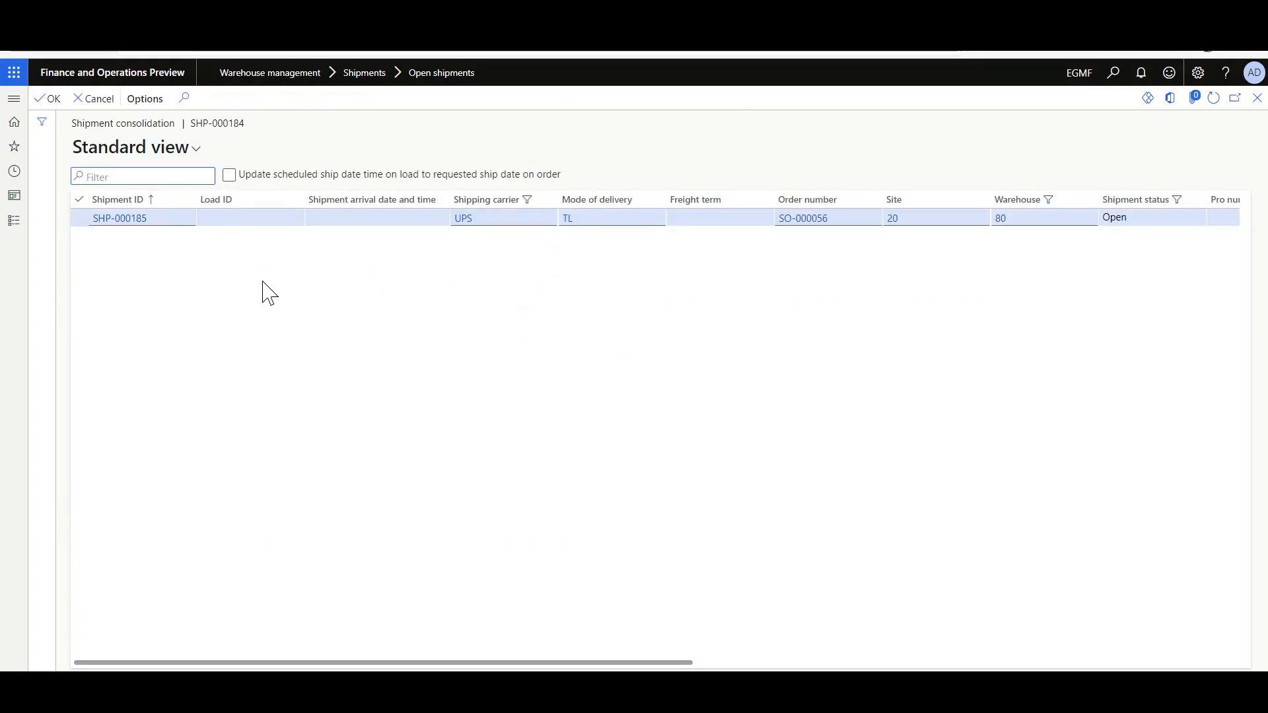
left_click(79, 218)
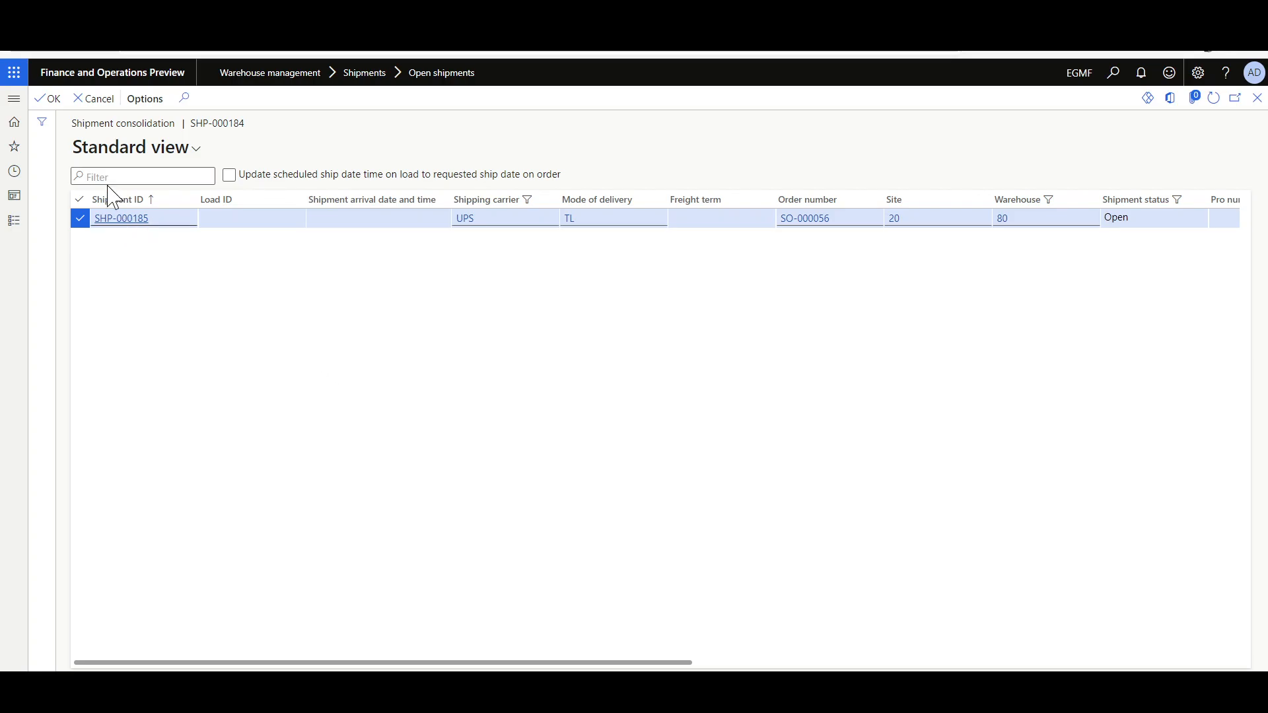
left_click(47, 101)
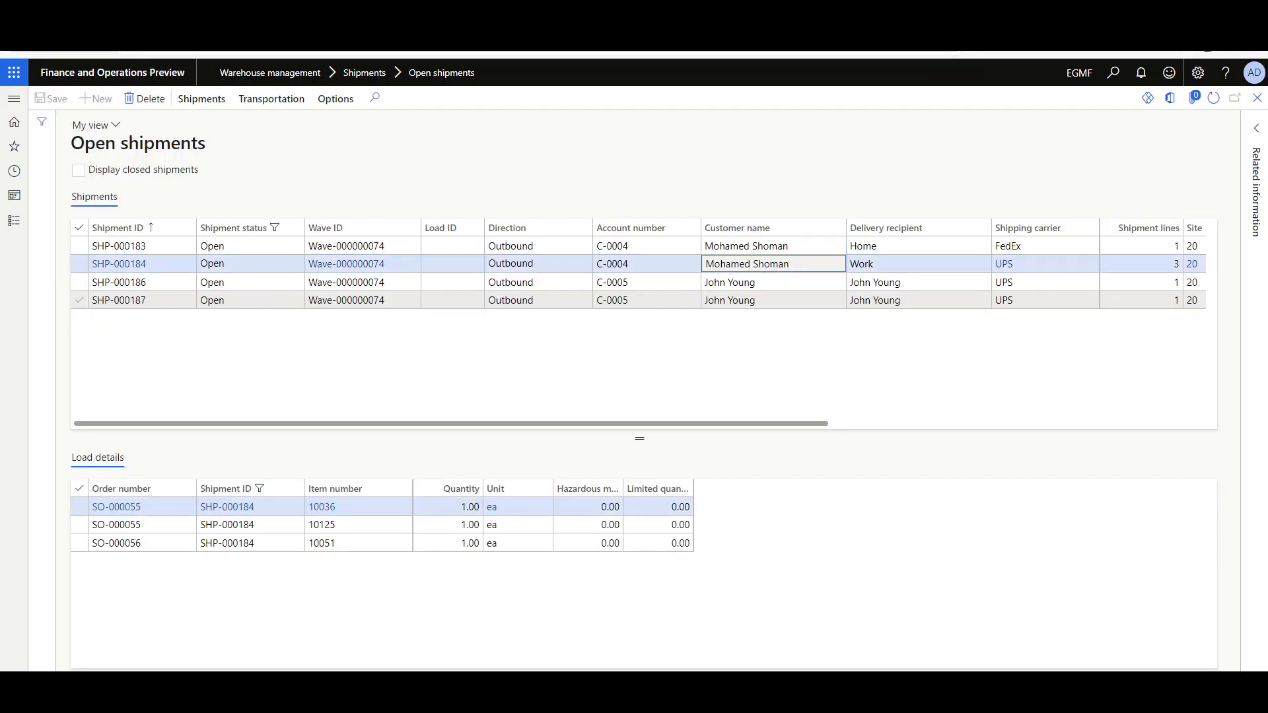
Examine the query of the UPS shipment consolidation template, checking its shipping carrier criteria, and close it
left_click(247, 264)
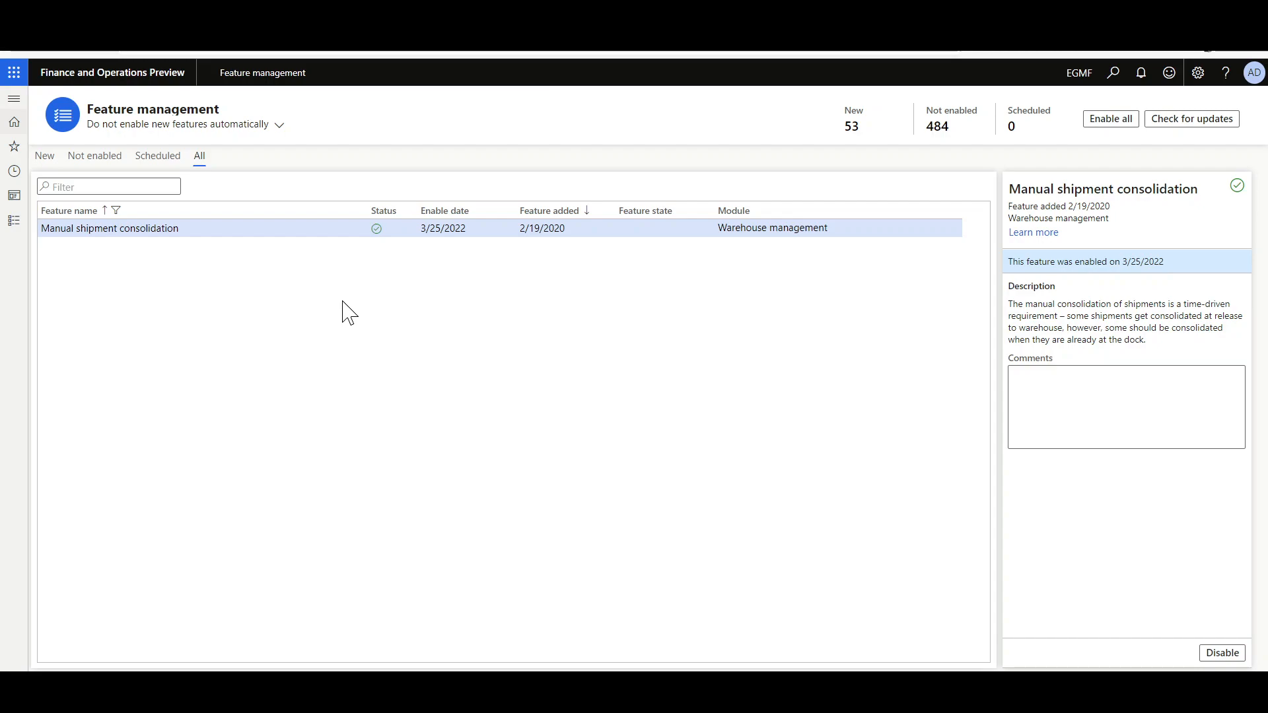
key("ctrl+Tab")
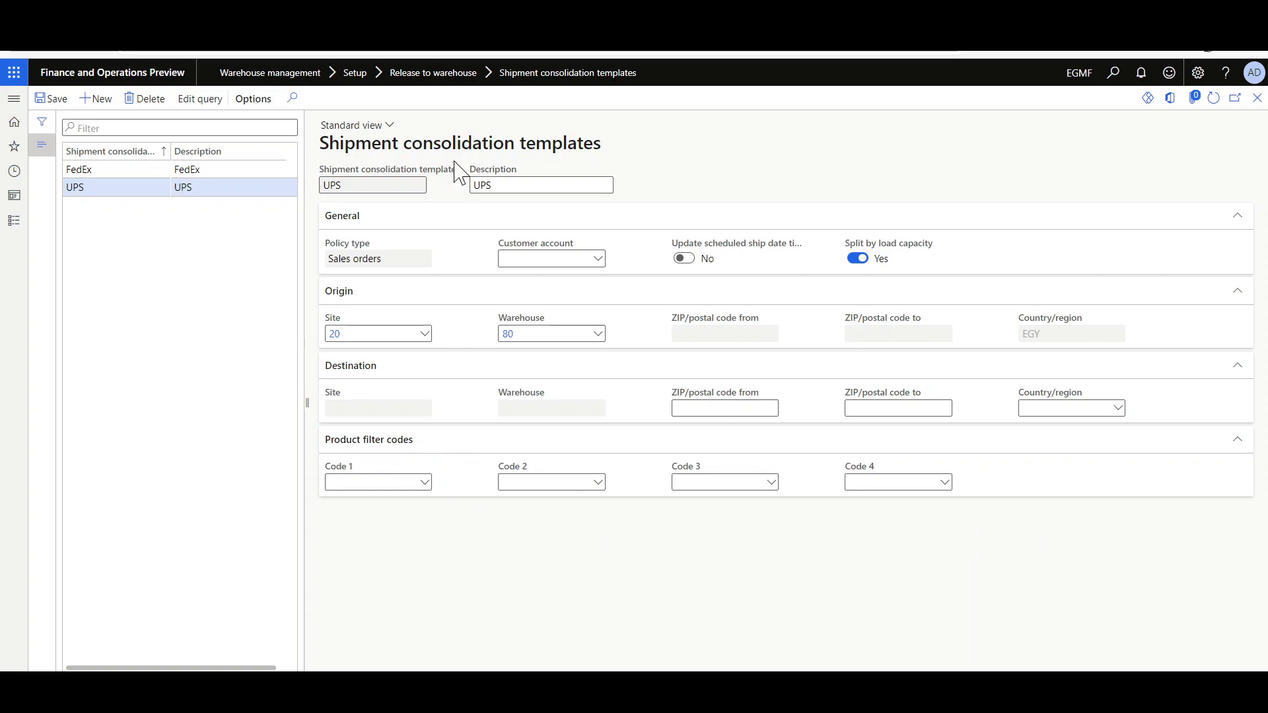
left_click(196, 104)
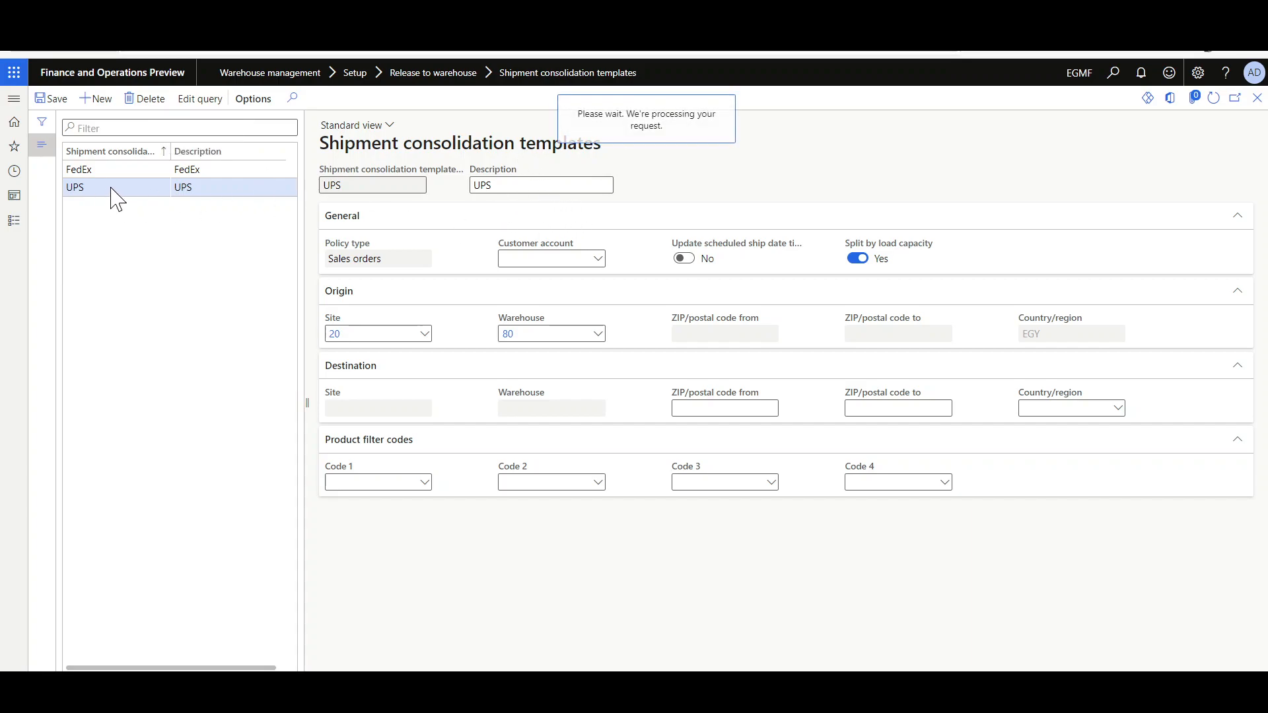
left_click(455, 328)
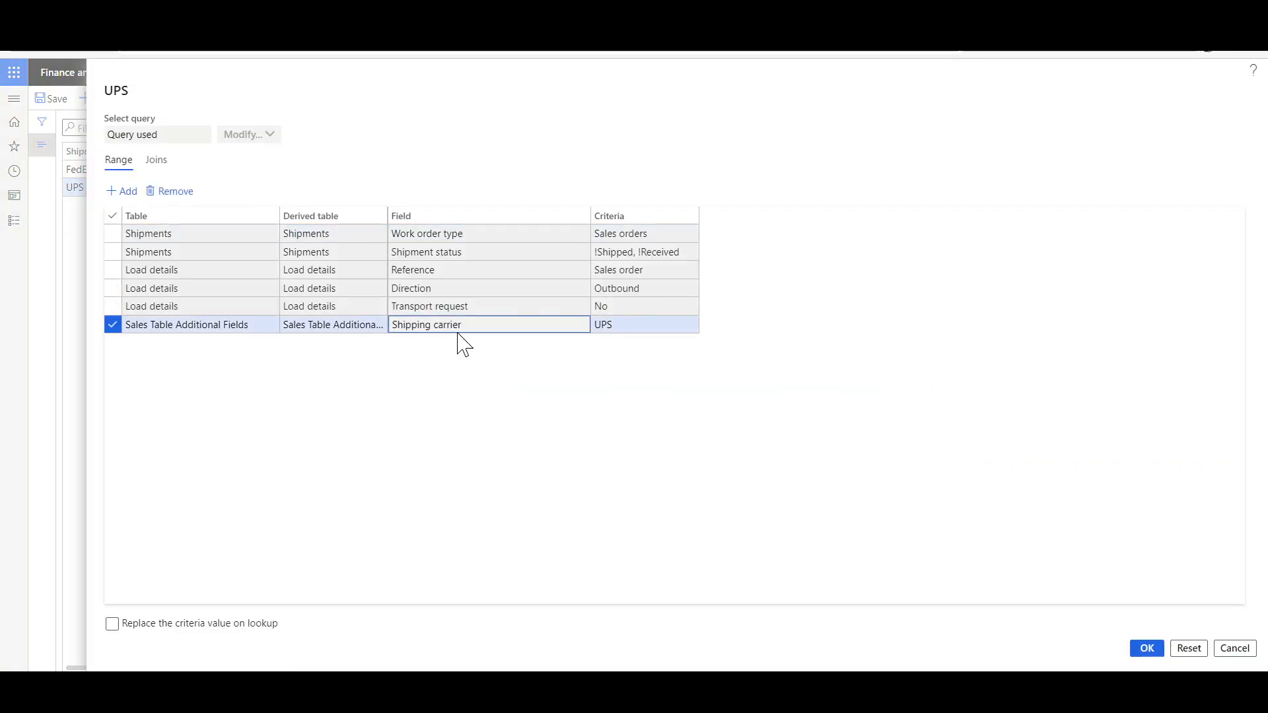
left_click(1143, 647)
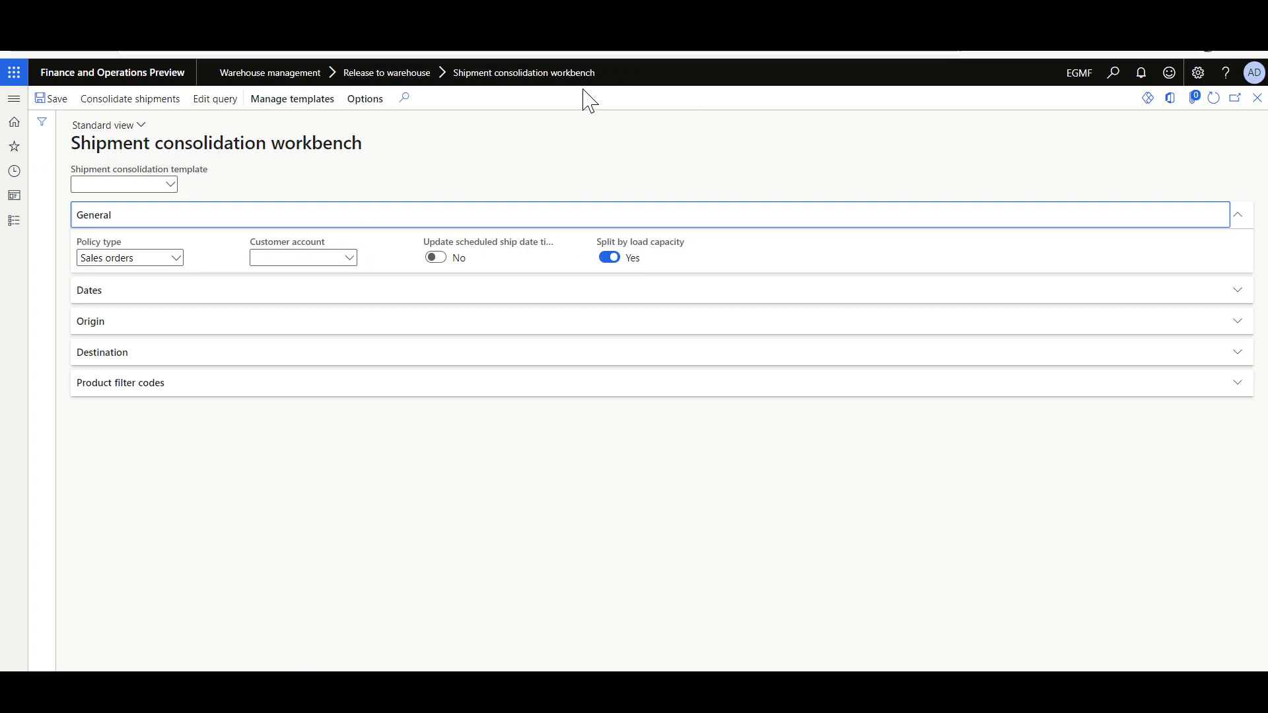
Load the UPS template in the shipment consolidation workbench and generate the proposed shipment consolidations
left_click(549, 120)
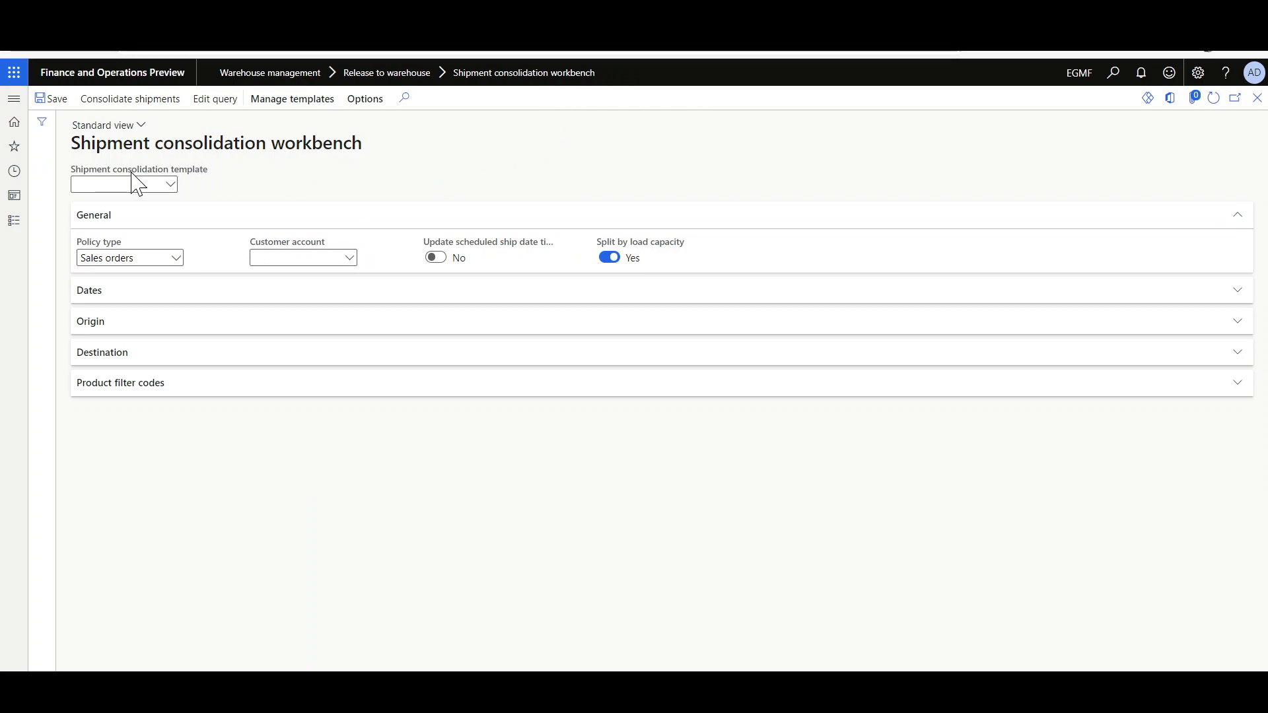
left_click(170, 183)
left_click(85, 239)
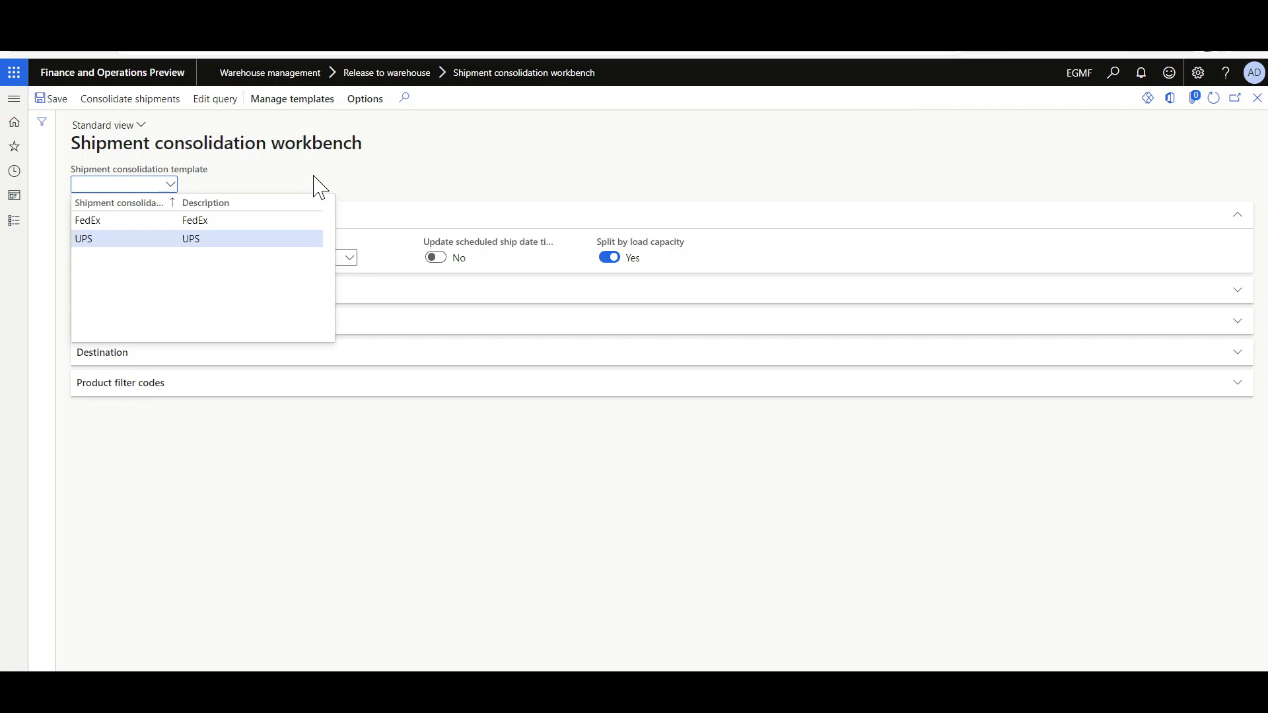
left_click(111, 101)
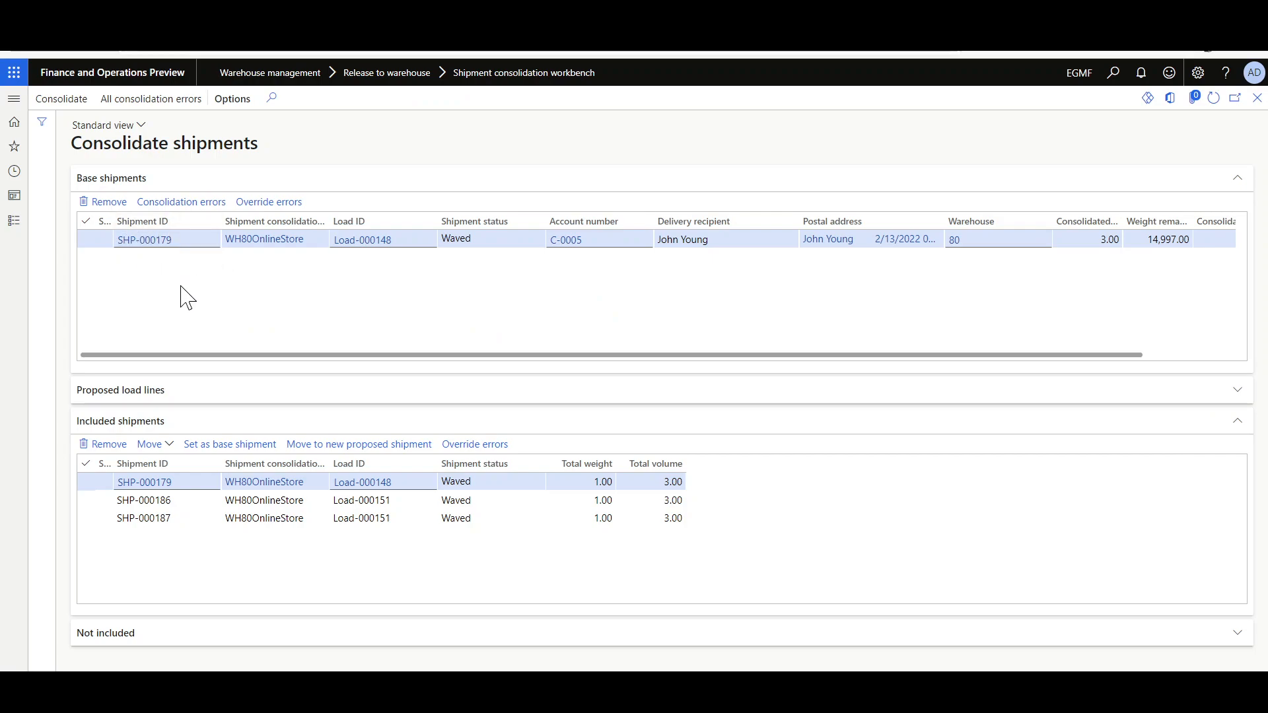
Set included shipment SHP-000186 as the base shipment of the proposed consolidation
mouse_move(161, 251)
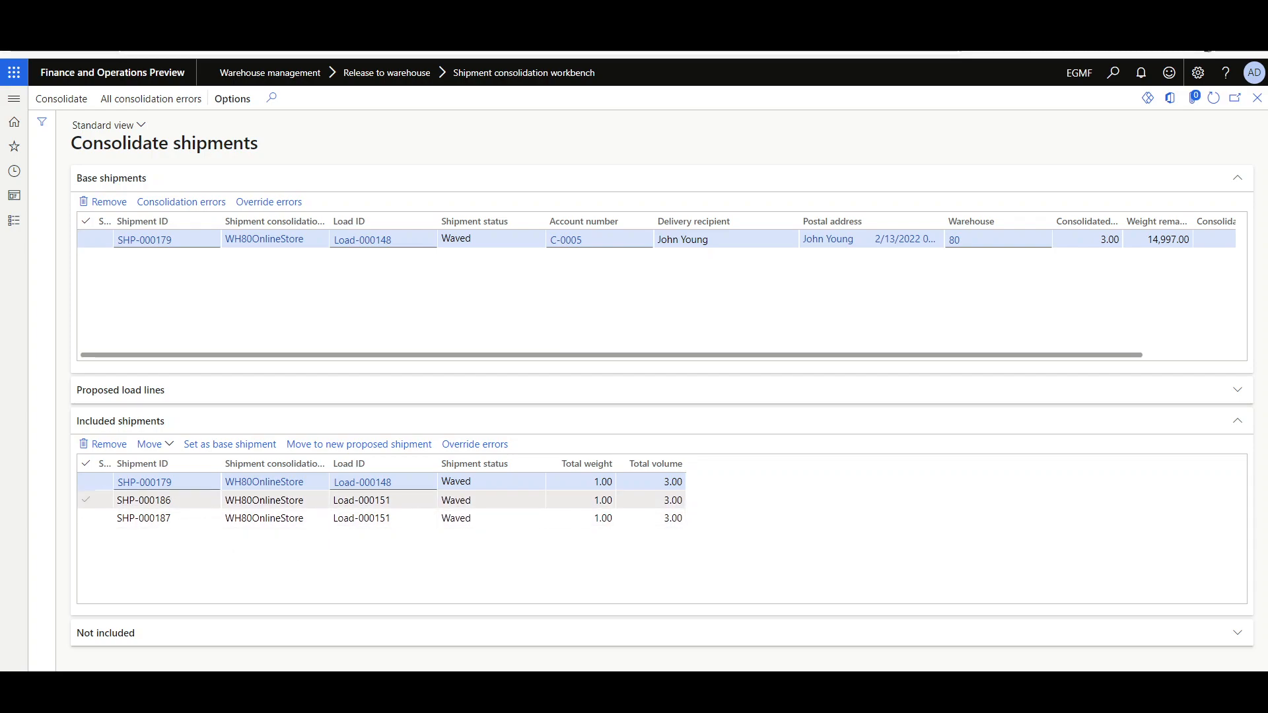
left_click(168, 500)
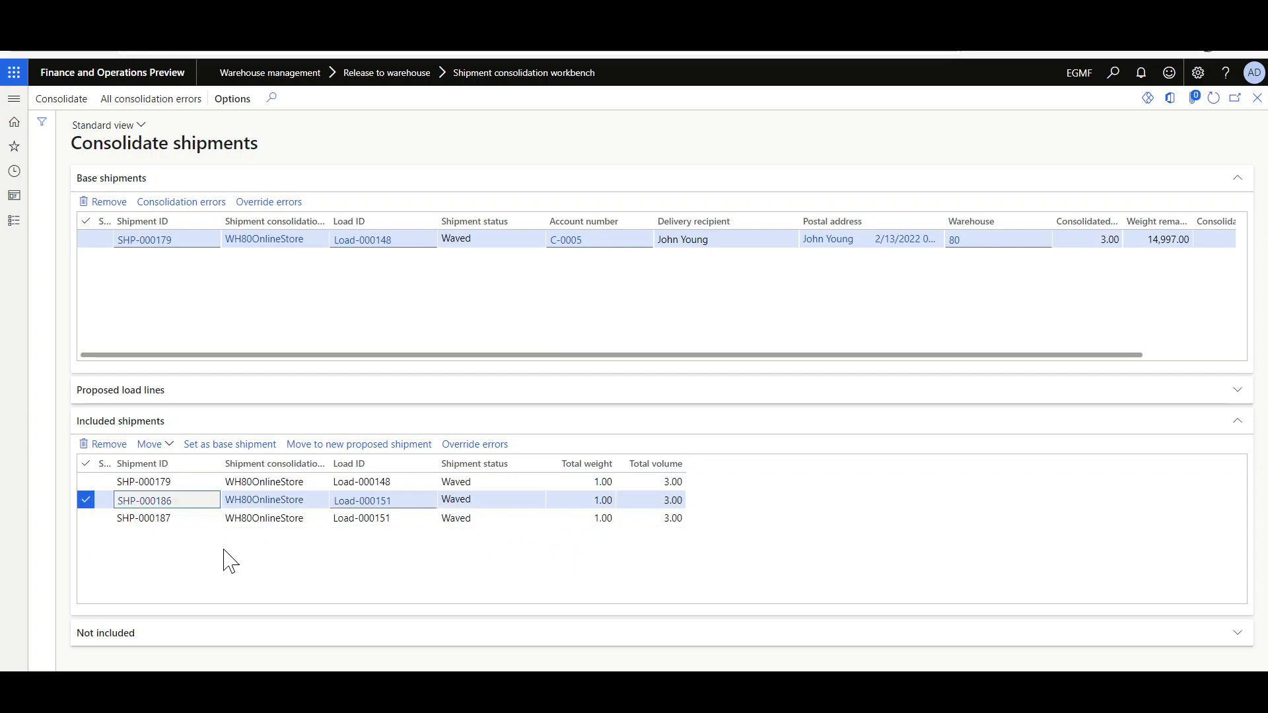
left_click(225, 445)
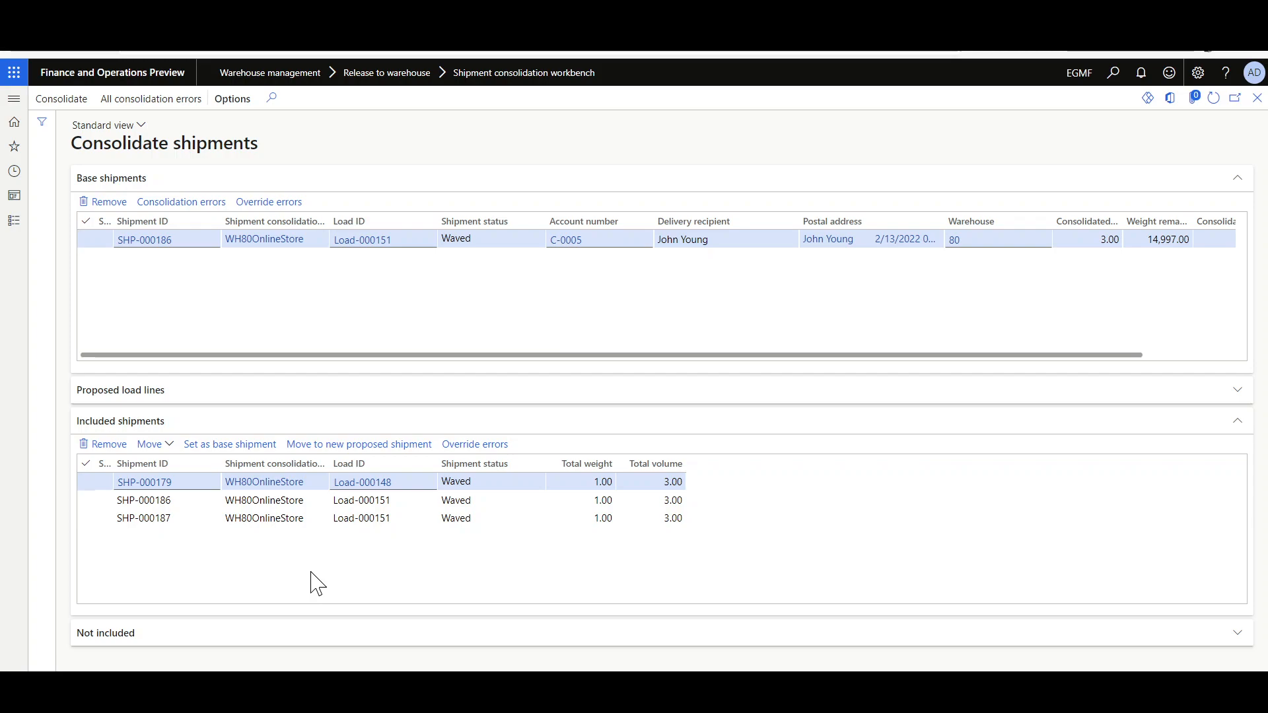
Move SHP-000186 to a new proposed shipment and check which shipments are included under each base shipment
left_click(201, 500)
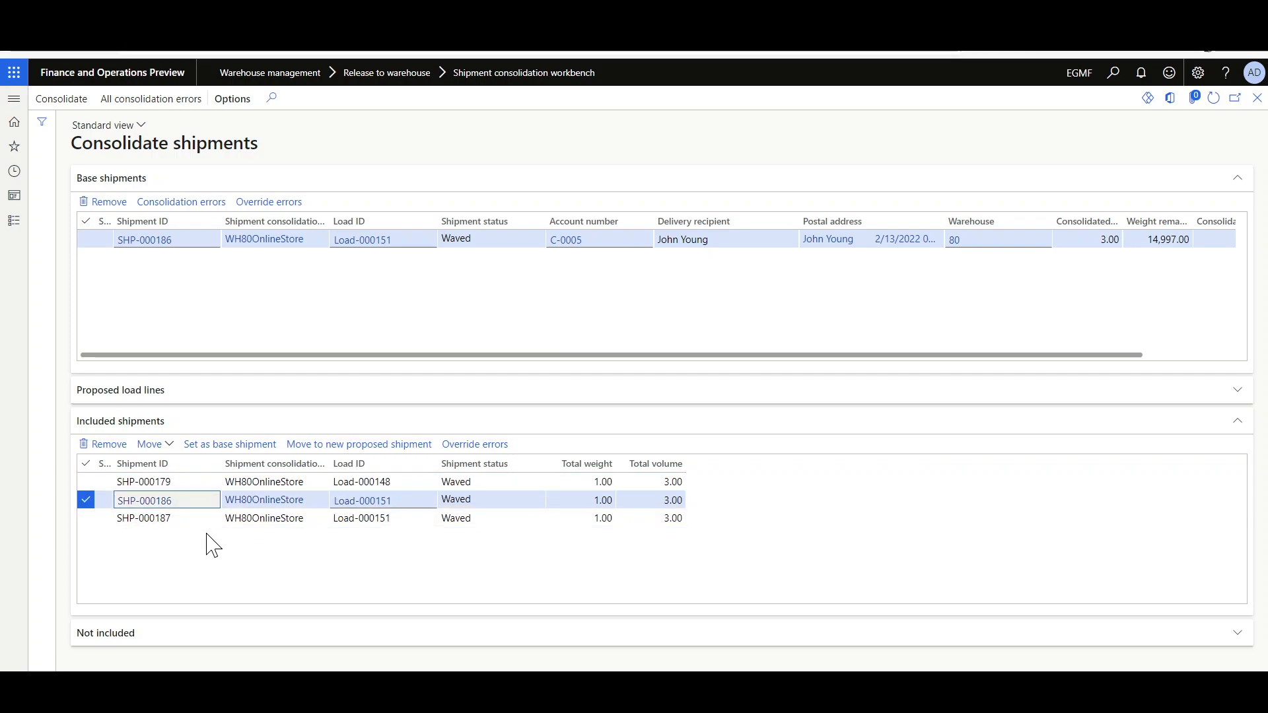
left_click(311, 448)
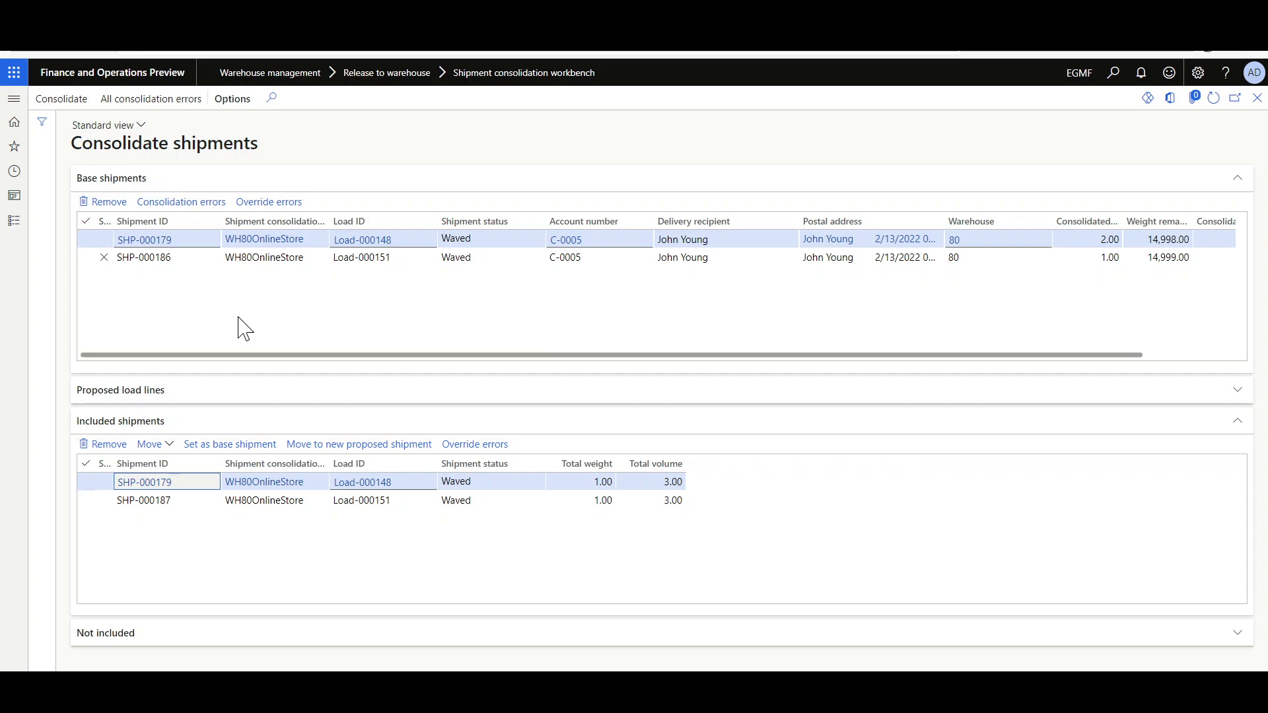
left_click(191, 257)
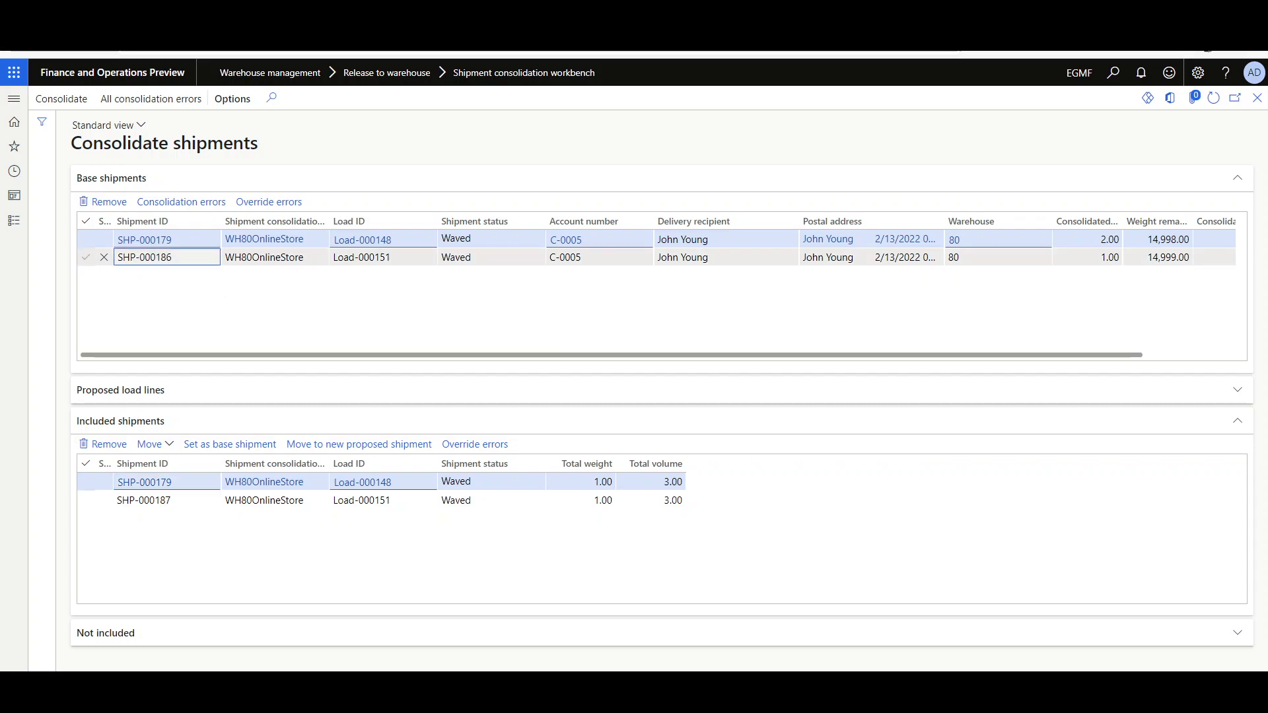
left_click(185, 246)
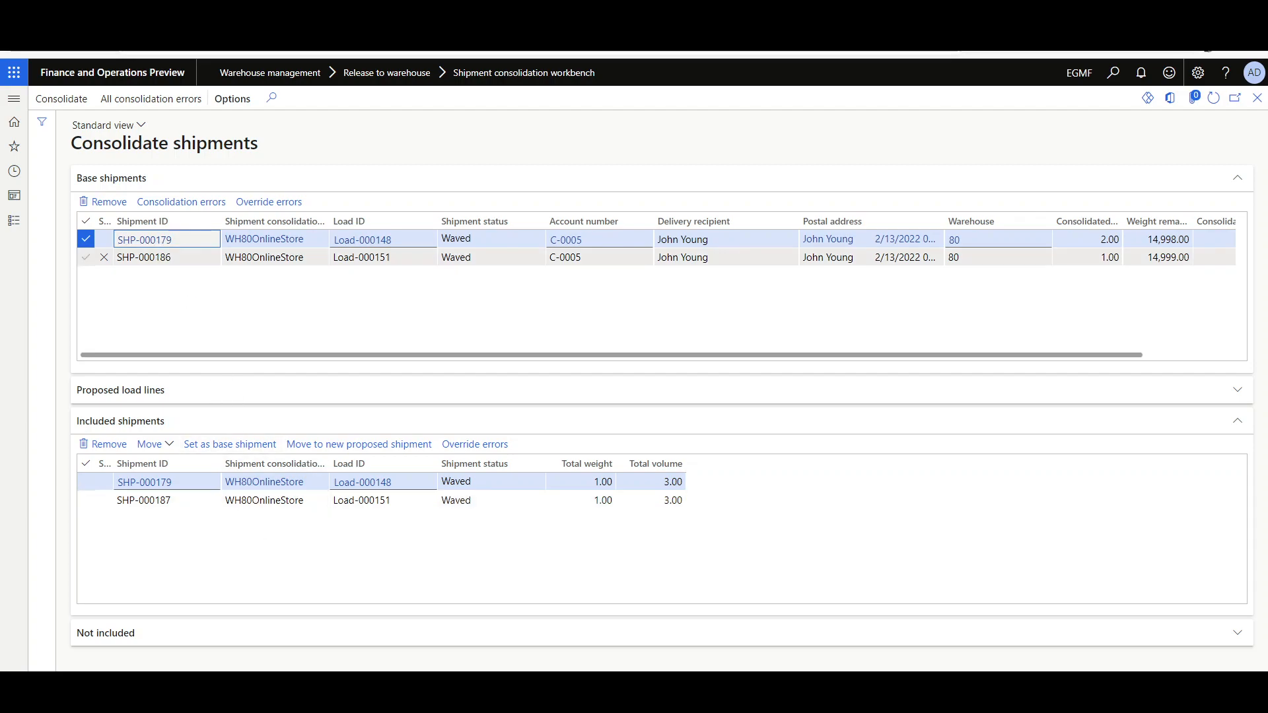
left_click(174, 259)
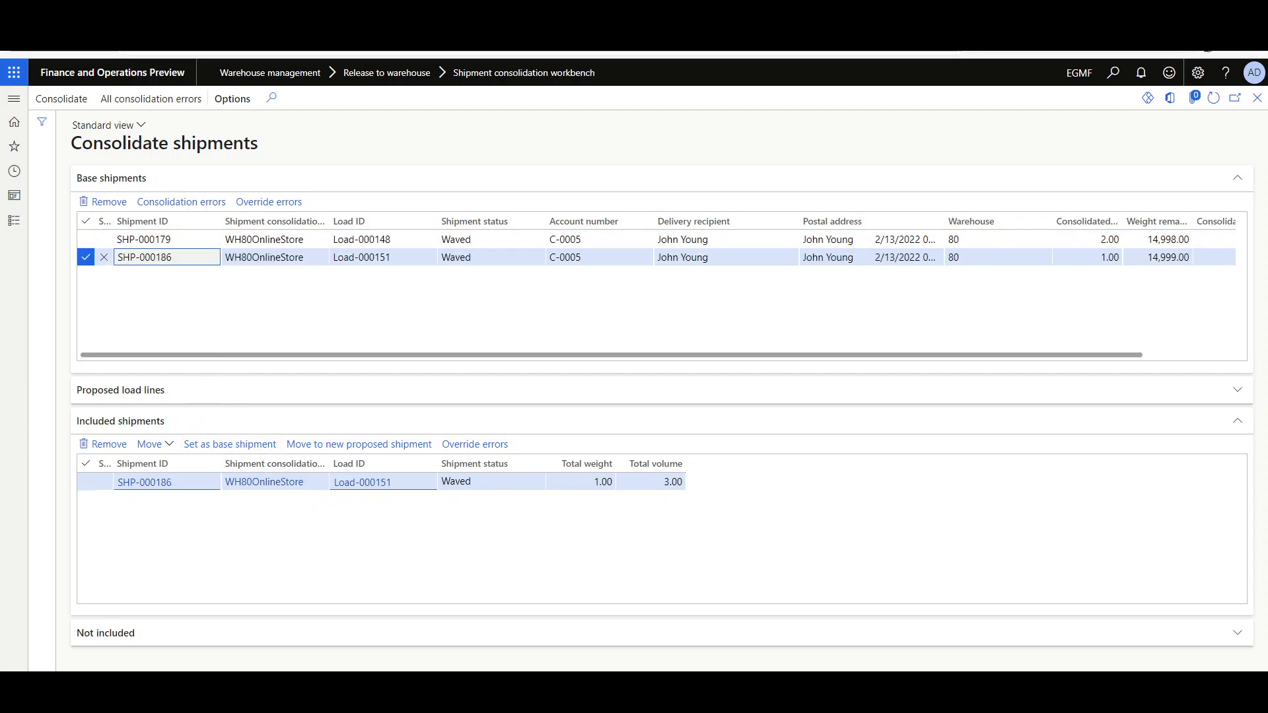
Move shipment SHP-000186 back into proposed shipment SHP-000179
left_click(162, 443)
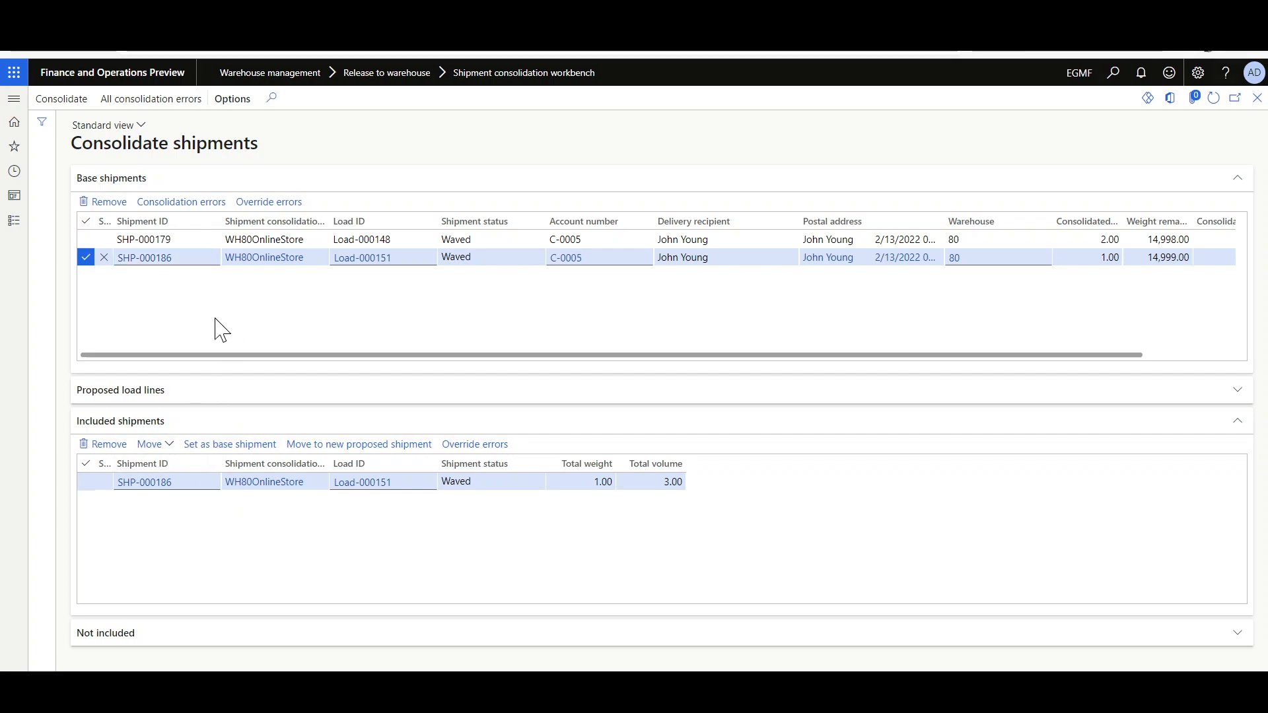
left_click(239, 507)
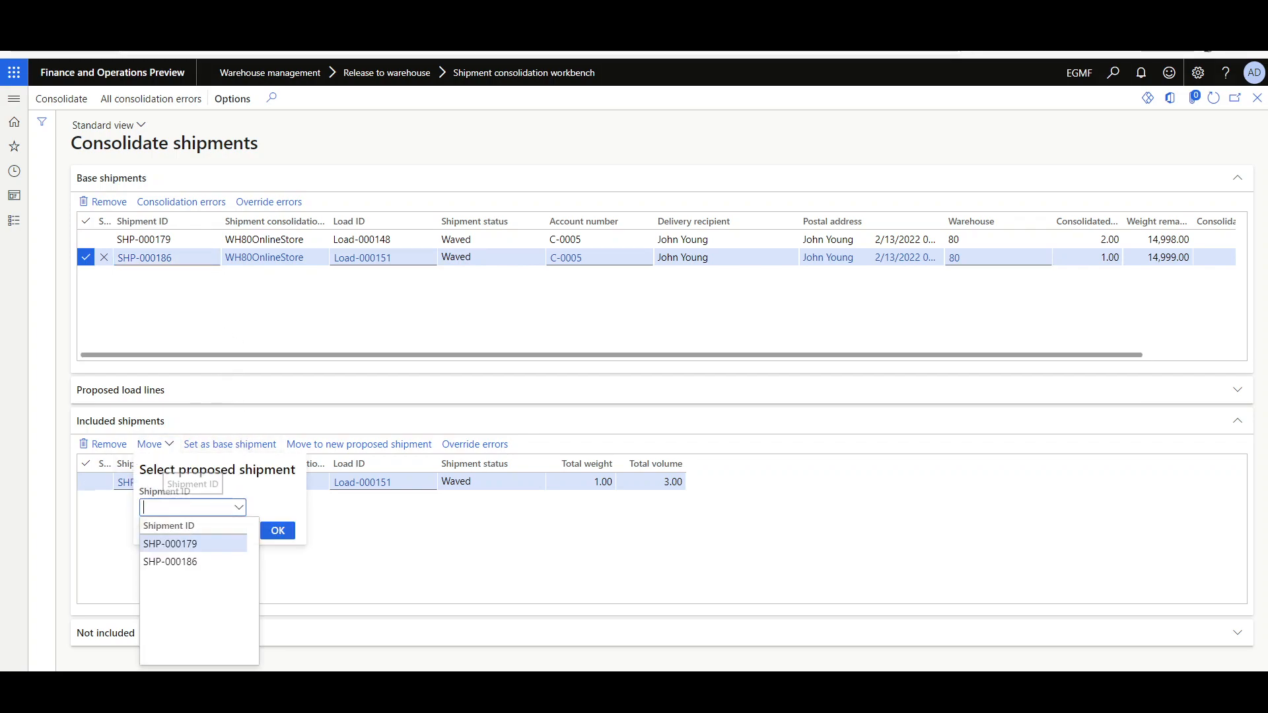
left_click(165, 546)
key("Return")
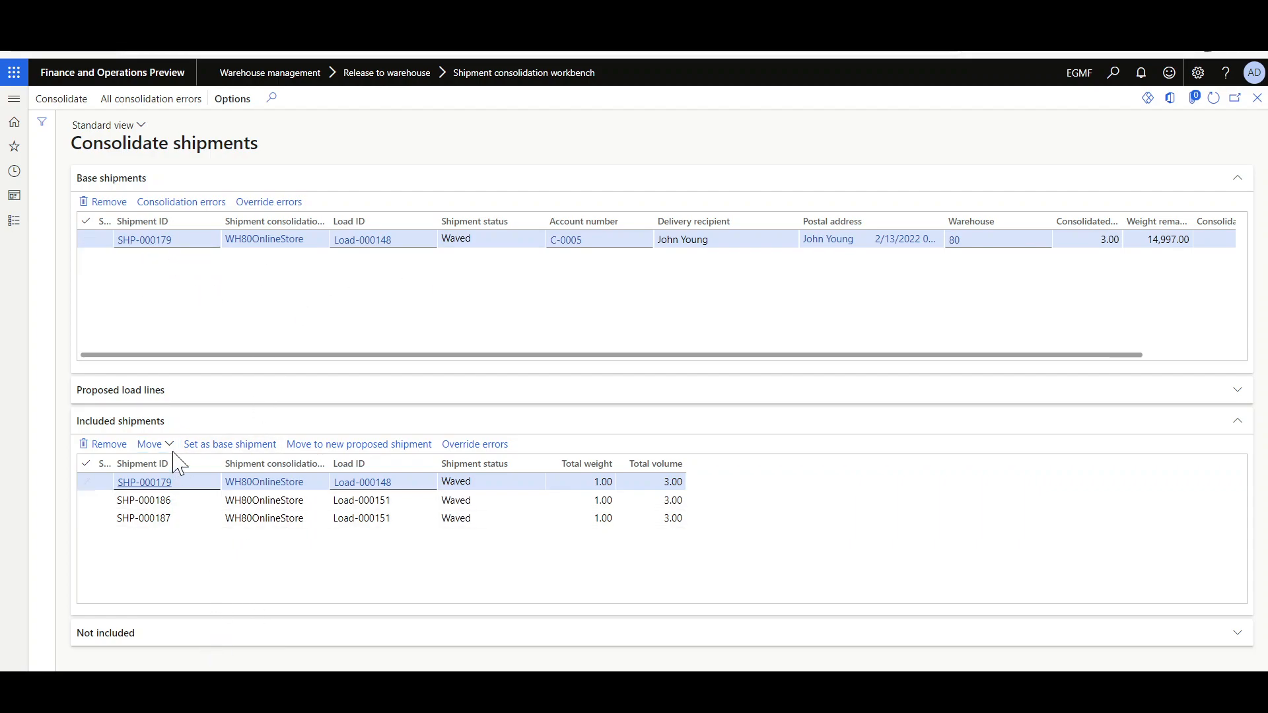
Review the proposed load lines for SHP-000179 and the shipments not included in the consolidation
left_click(132, 390)
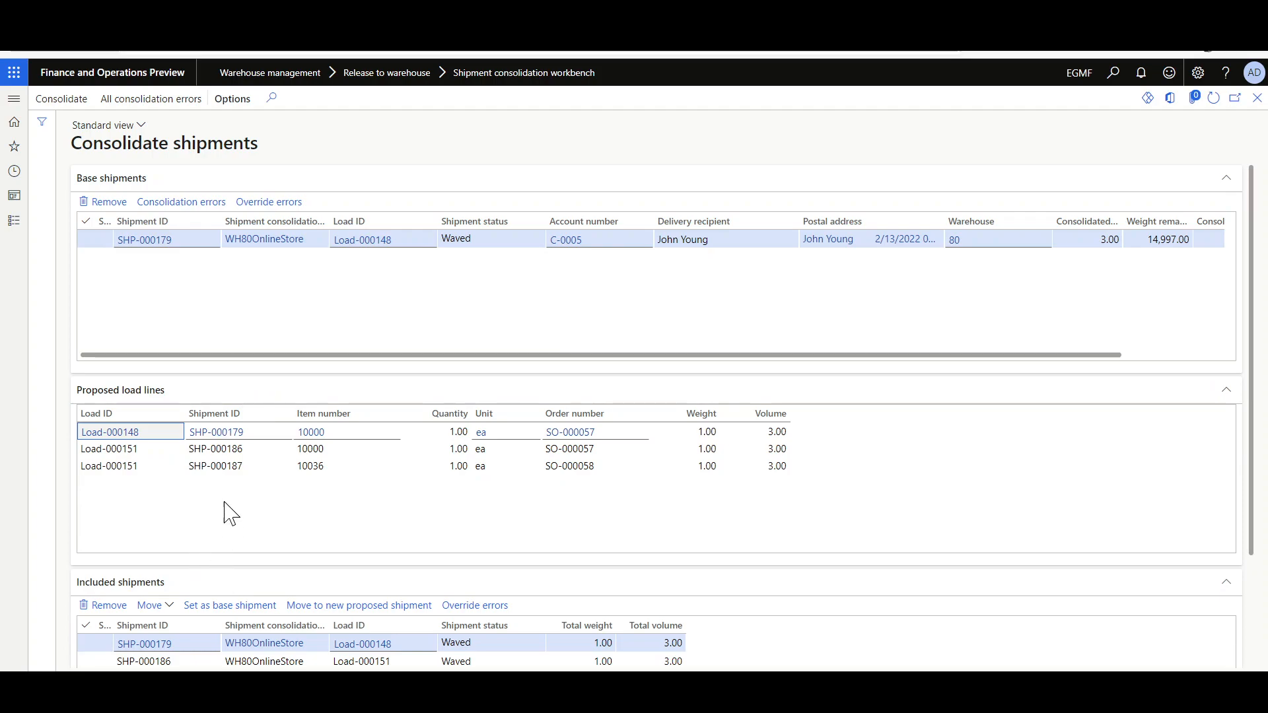
left_click(132, 395)
left_click(158, 639)
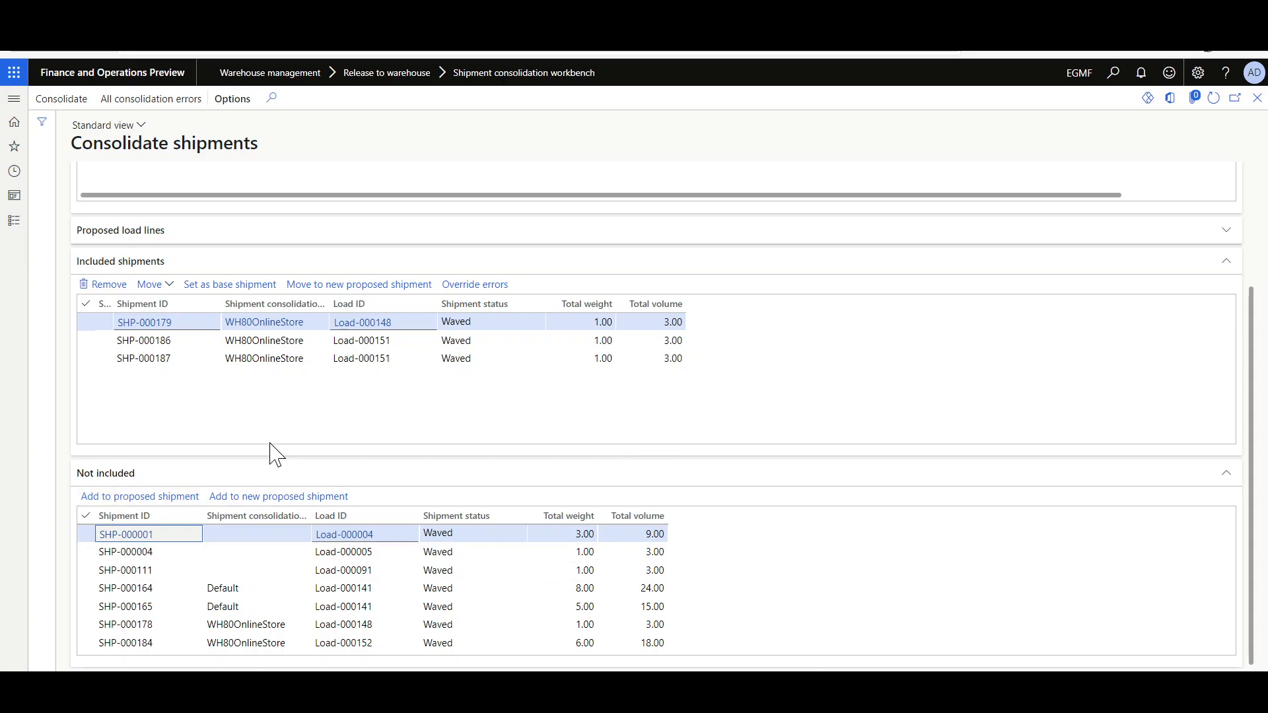
left_click(109, 473)
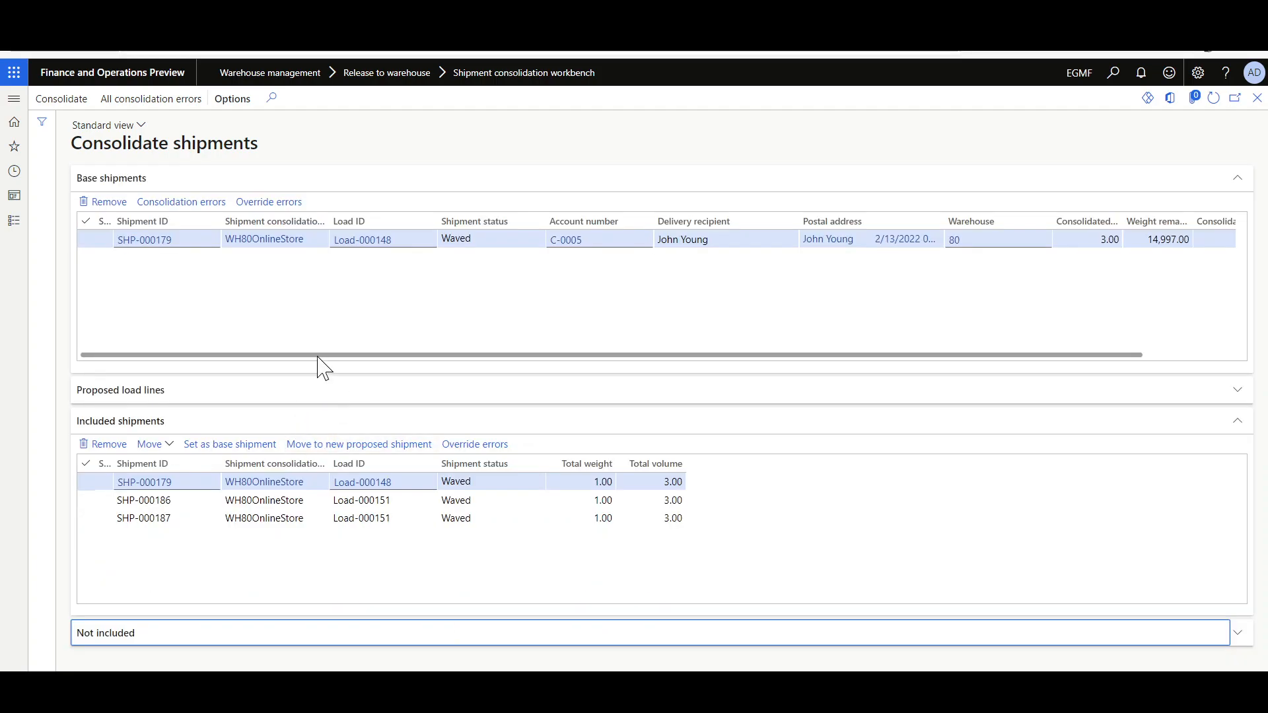
Consolidate the proposed shipments into SHP-000179 and refresh the list of all shipments
left_click(61, 98)
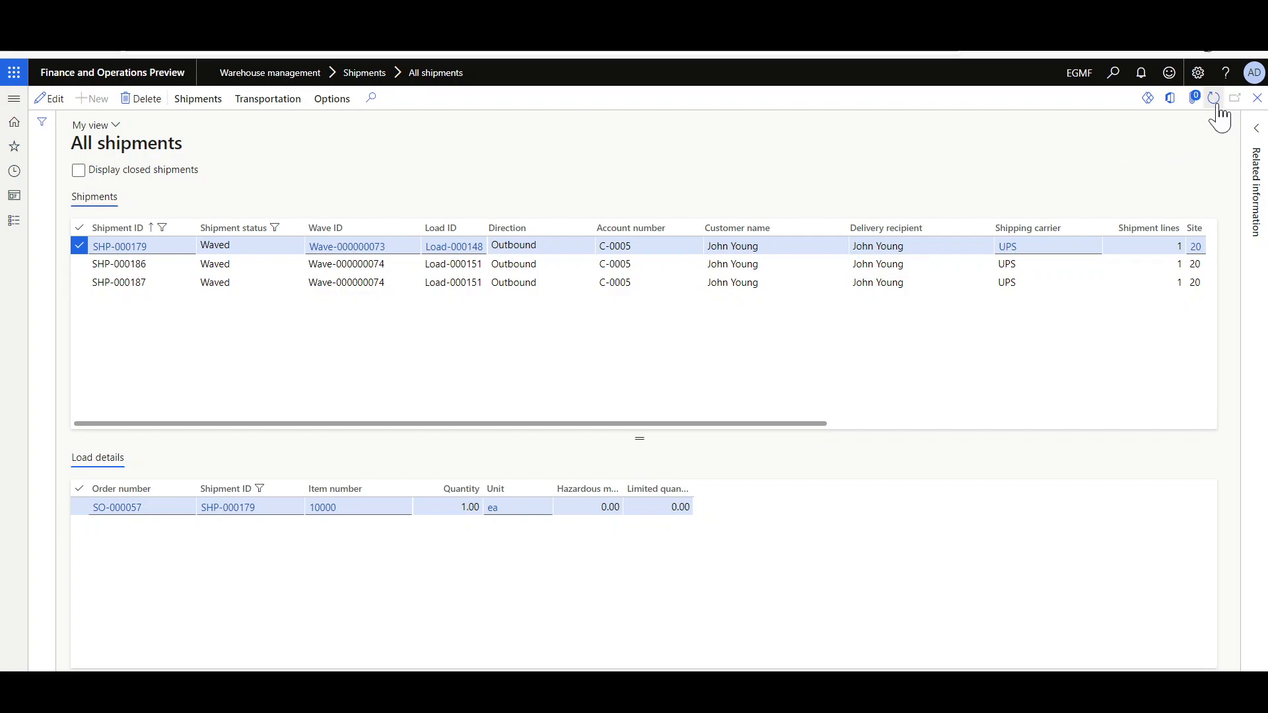
left_click(1216, 103)
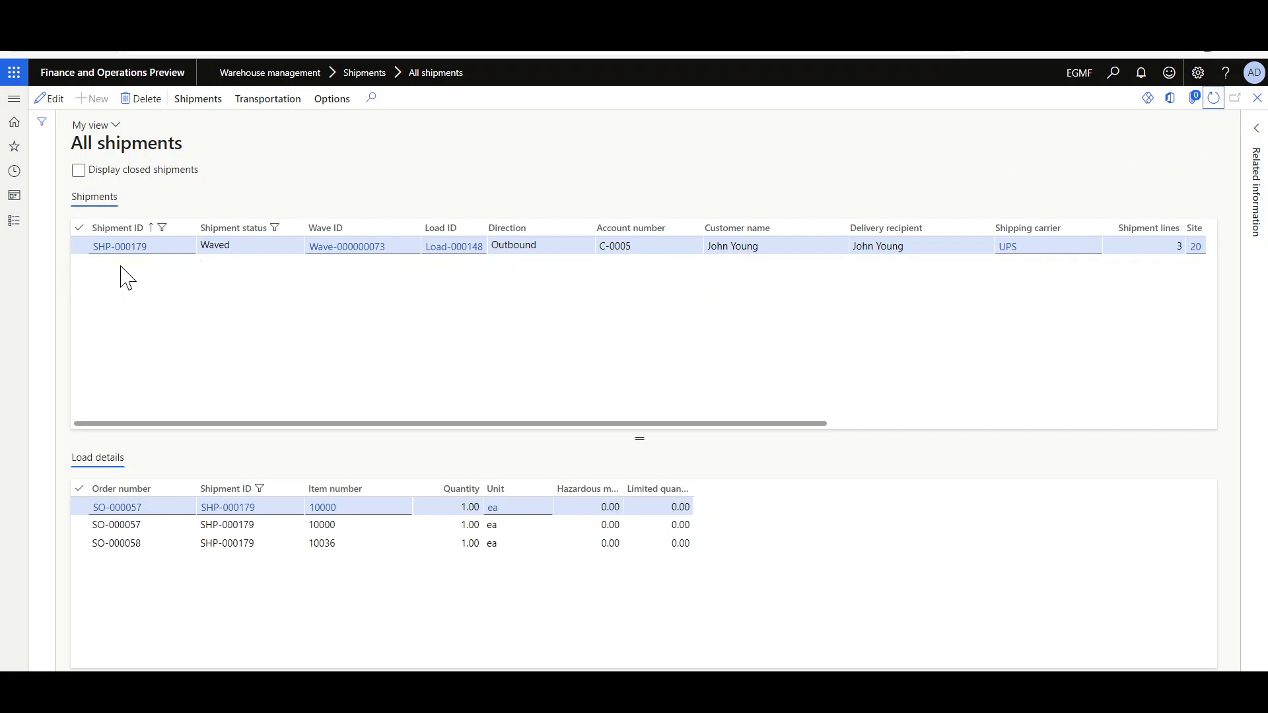